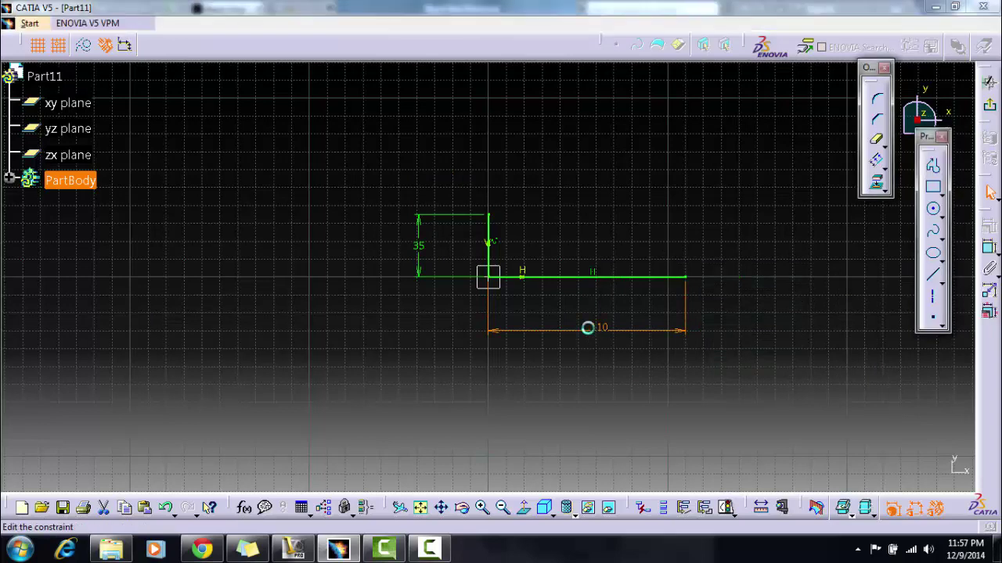
Set the horizontal line's length to 80 mm and close the rectangle by offsetting copies of both lines to the opposite ends.
double_click(587, 327)
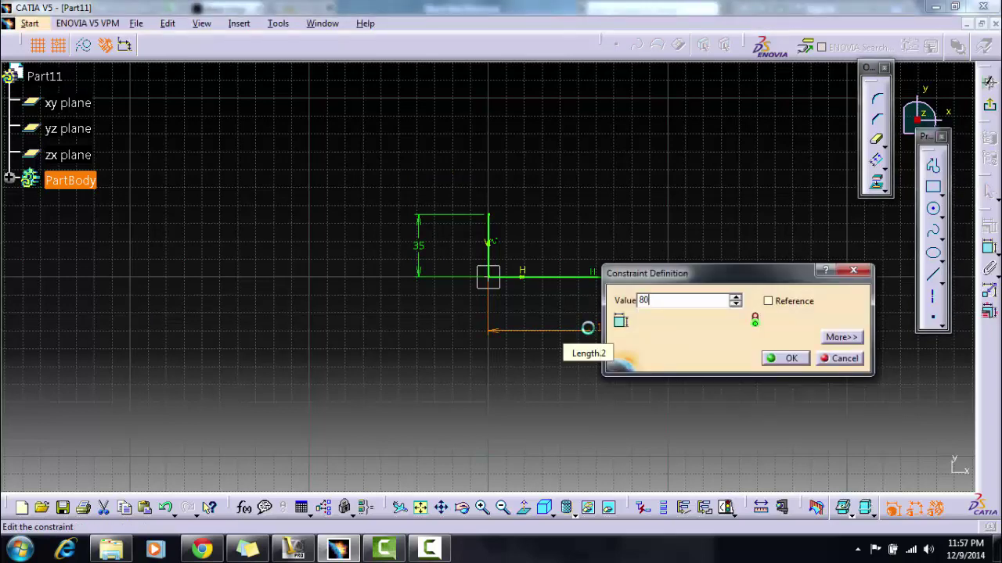
key(Return)
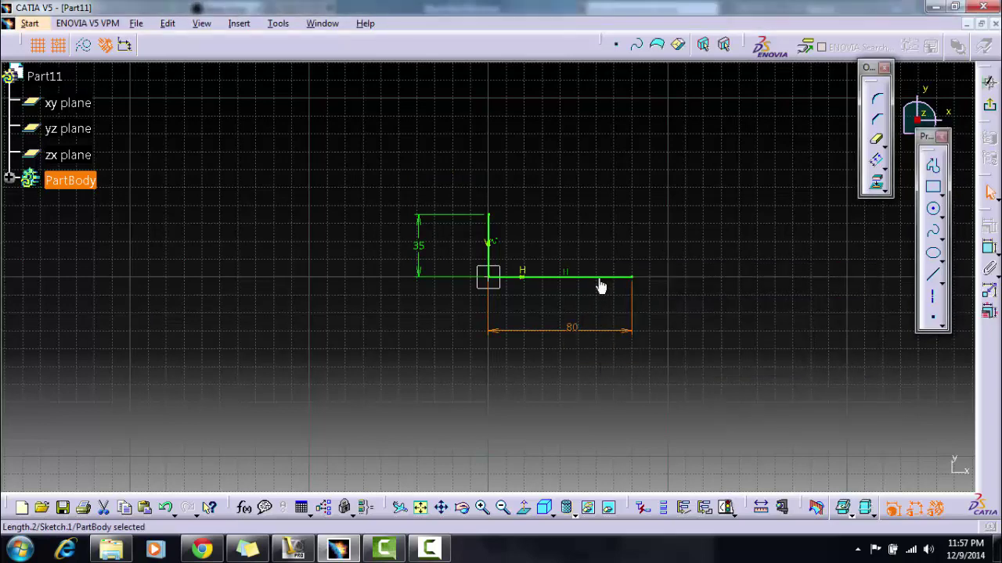
click(600, 280)
click(876, 160)
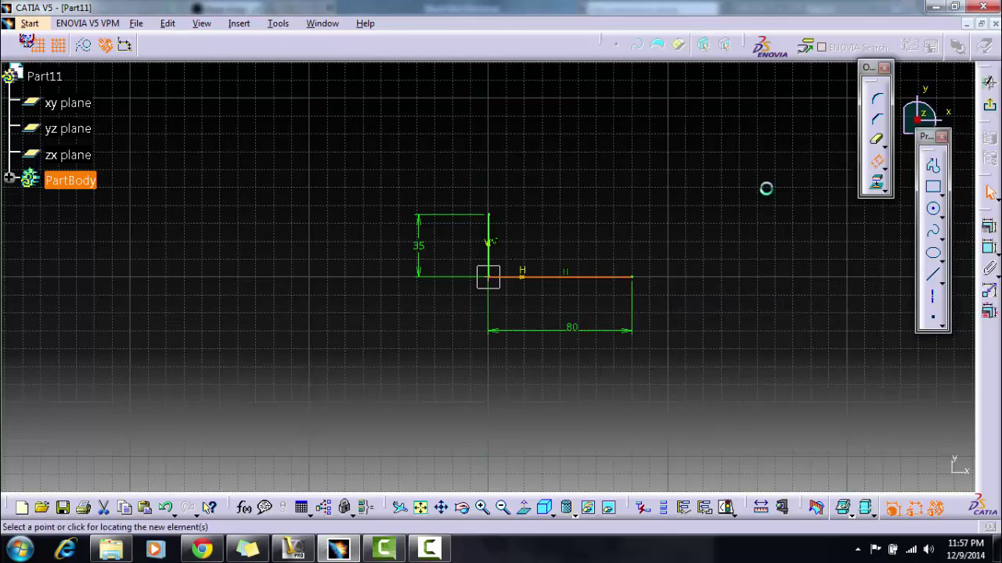
click(496, 219)
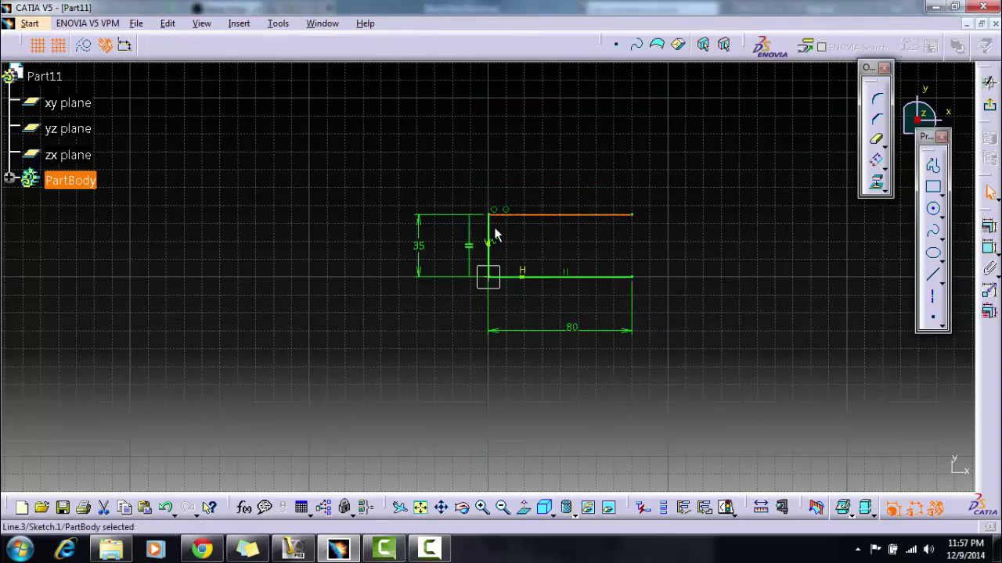
click(489, 230)
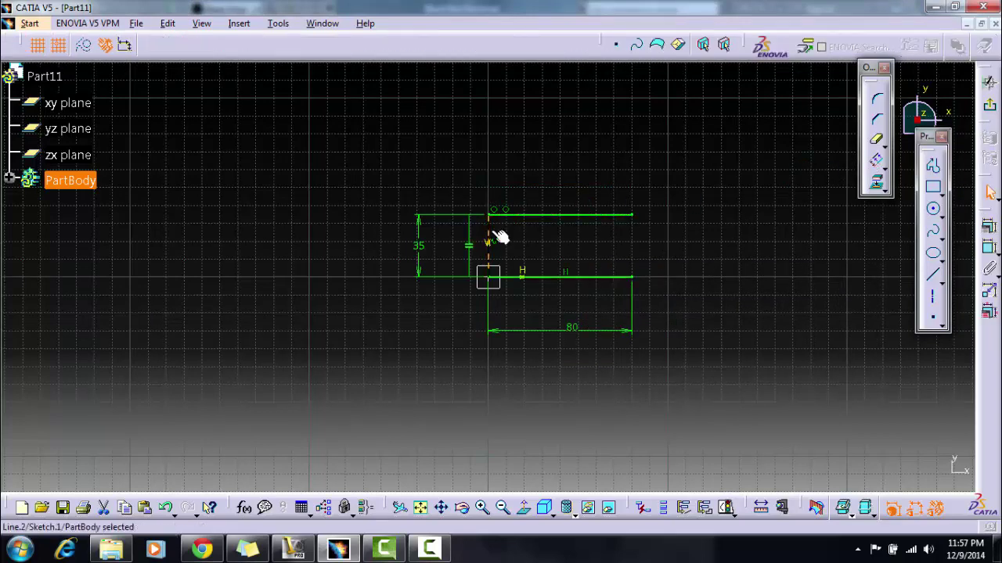
click(875, 162)
click(634, 225)
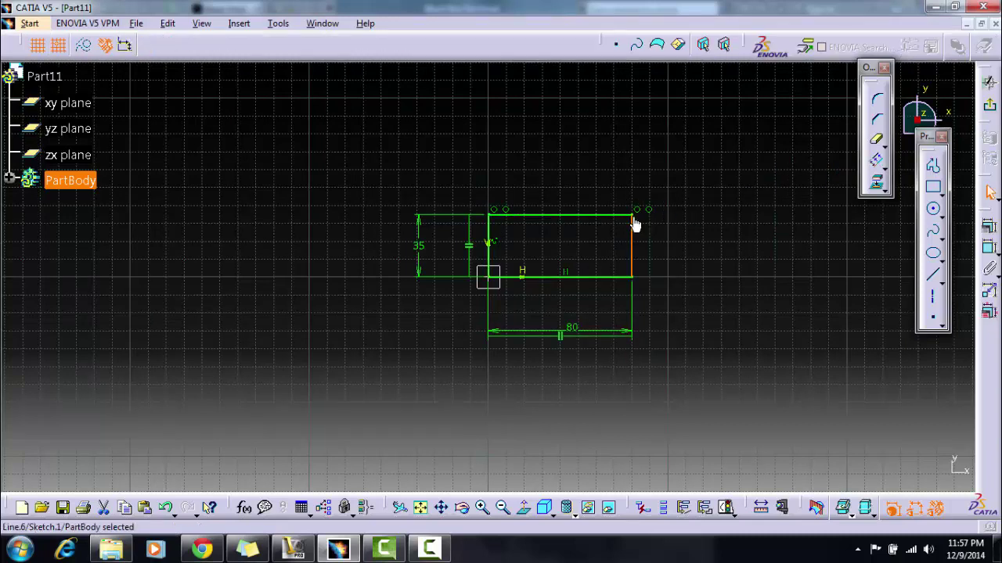
Exit the sketch and extrude the rectangle as an 85 mm Pad.
click(990, 110)
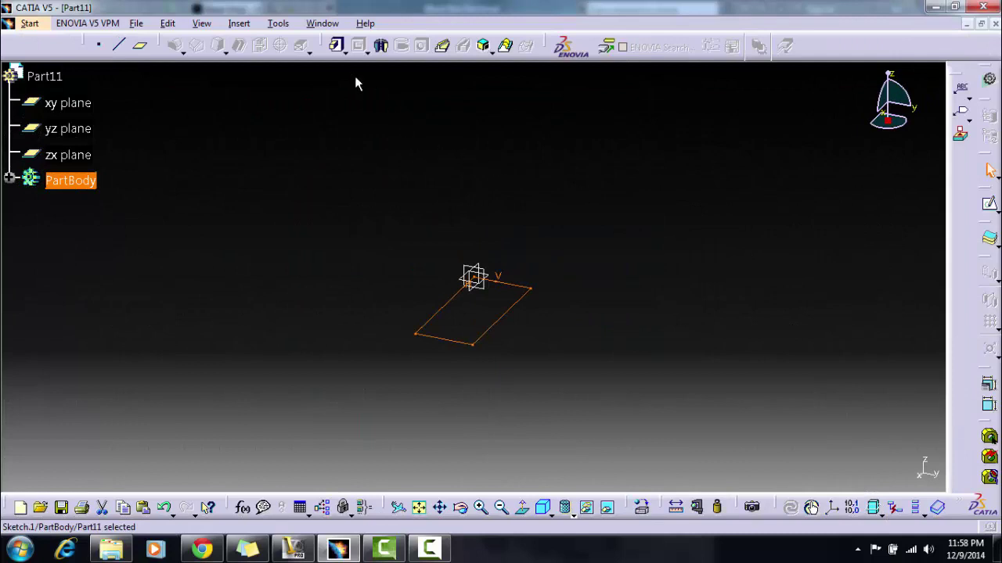
click(338, 45)
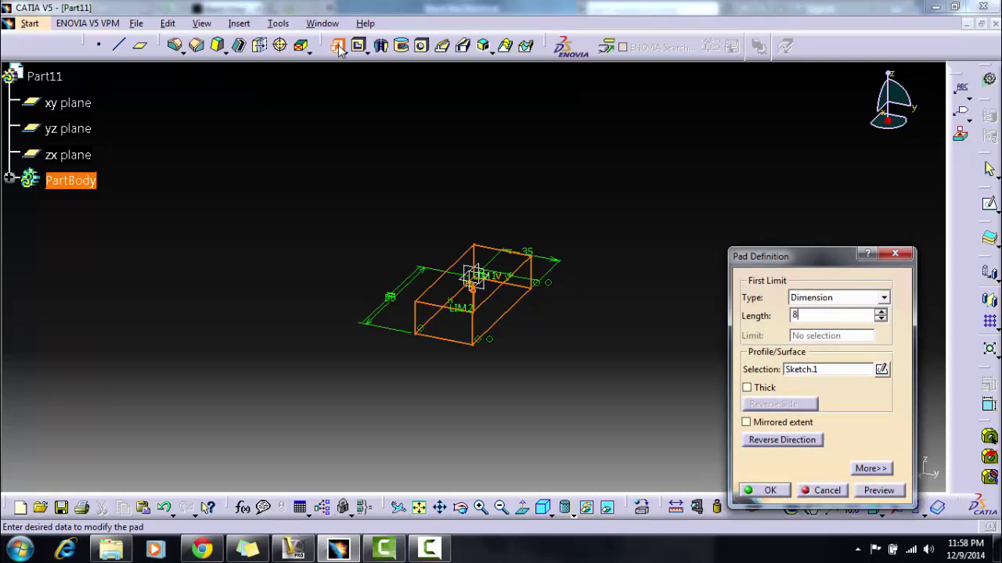
click(770, 491)
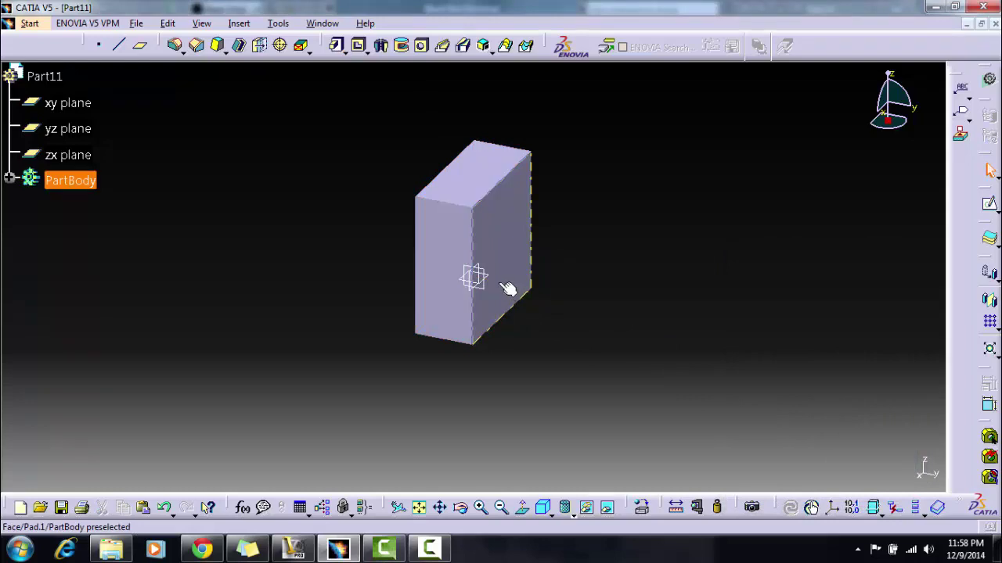
Apply a 20 mm edge fillet to the block's front vertical edge, where the outer long side meets the end face.
click(472, 252)
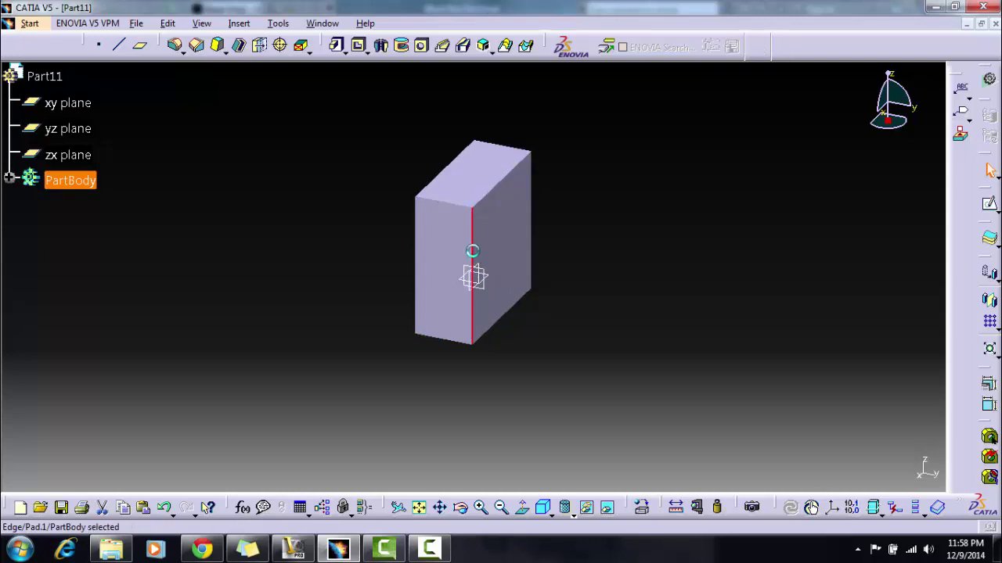
click(177, 47)
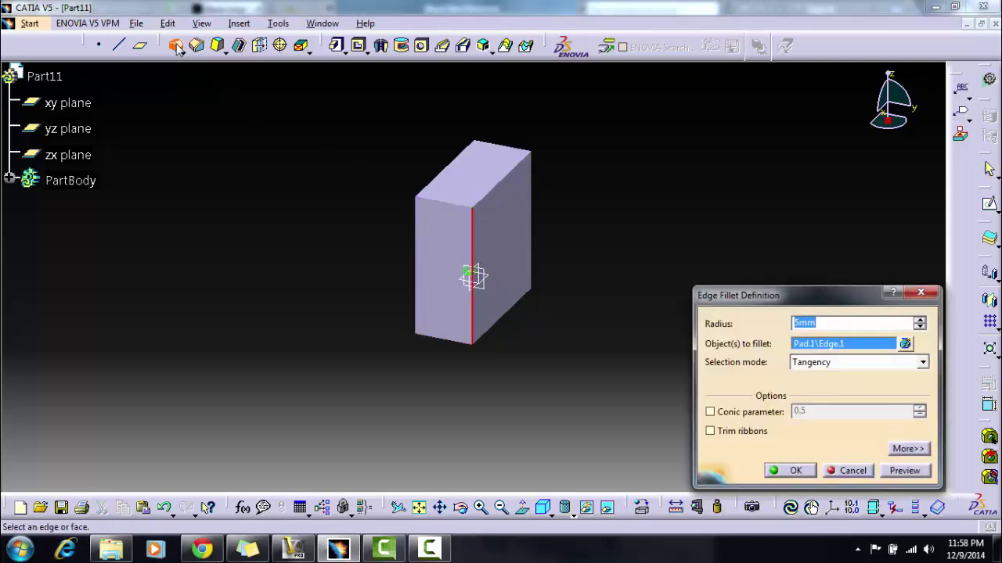
text(20)
click(786, 473)
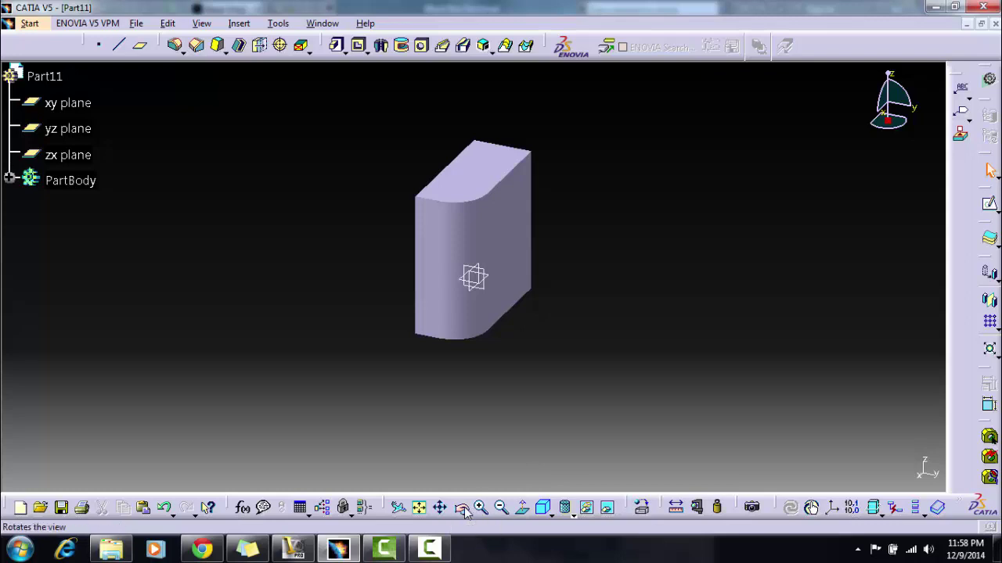
Start a sketch on the block's flat narrow end face at the origin, opposite the filleted end, viewed normal to it.
click(462, 510)
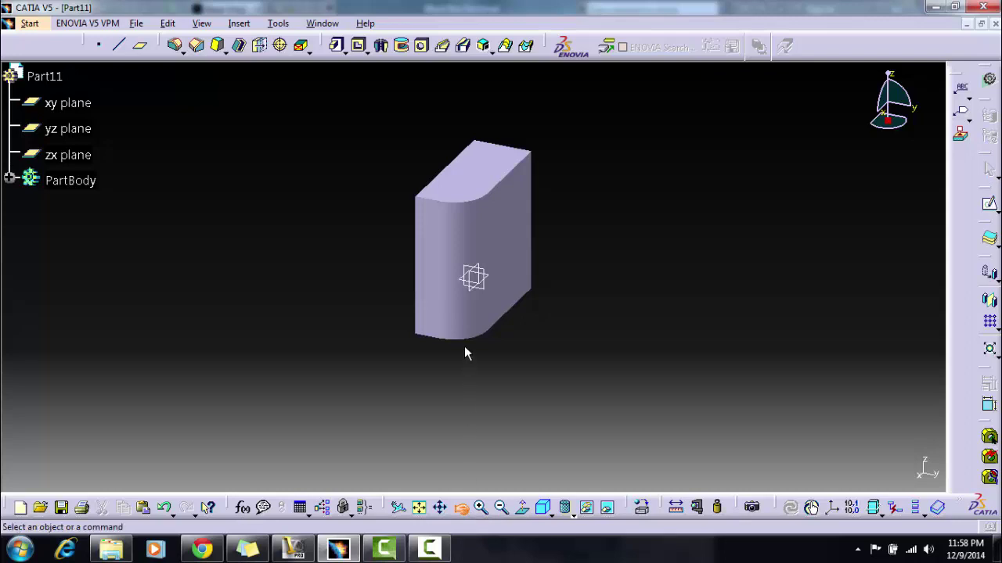
drag(464, 346, 788, 332)
click(548, 296)
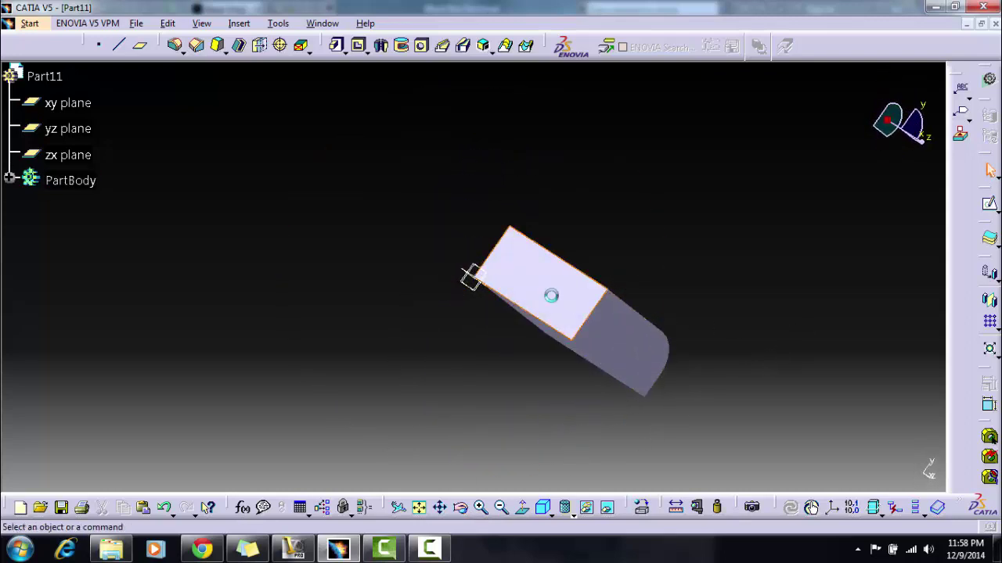
click(986, 206)
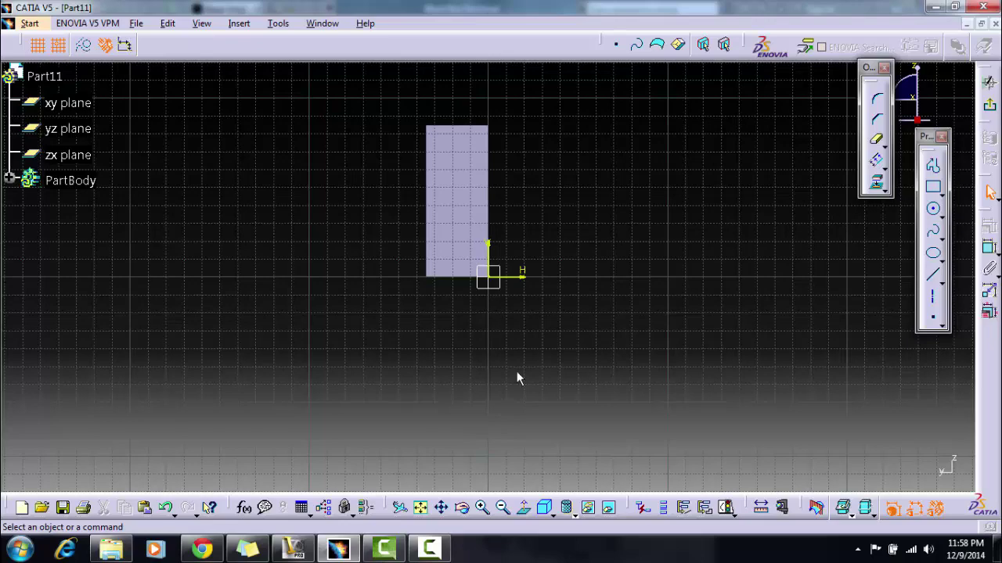
click(528, 511)
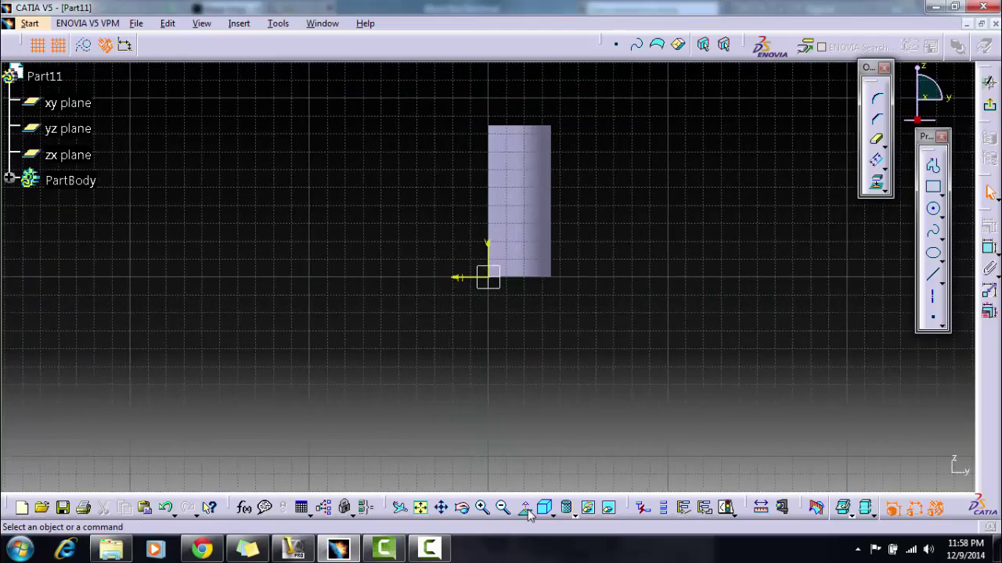
click(527, 512)
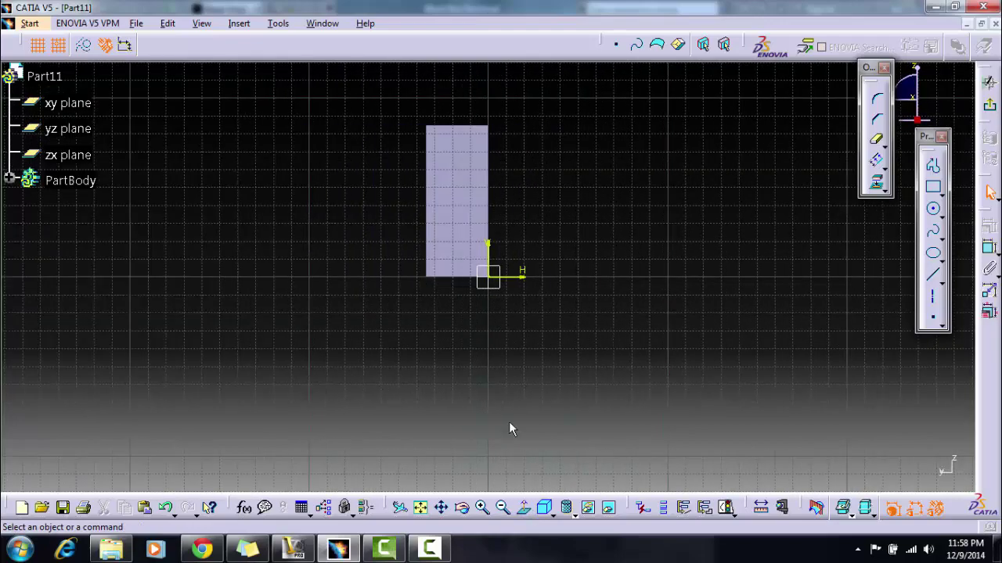
middle_drag(509, 372, 568, 446)
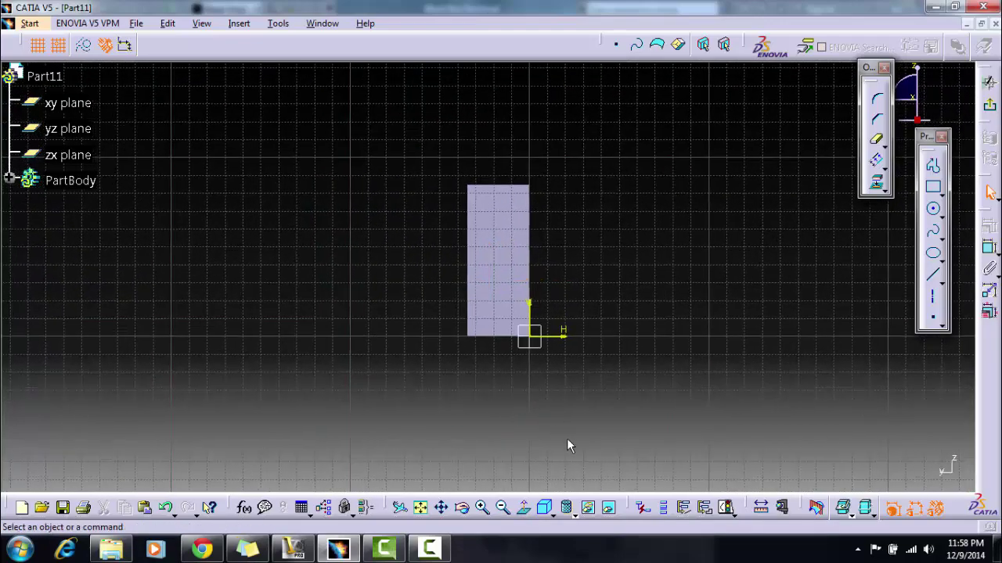
Sketch a horizontal line from the origin along the end face's bottom edge and dimension its length to 35 mm.
click(932, 274)
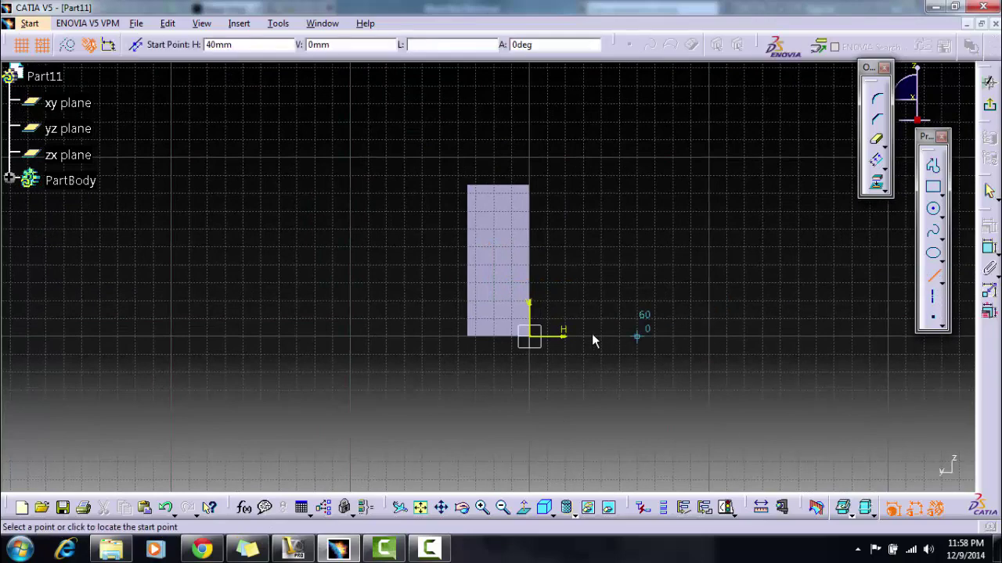
click(529, 337)
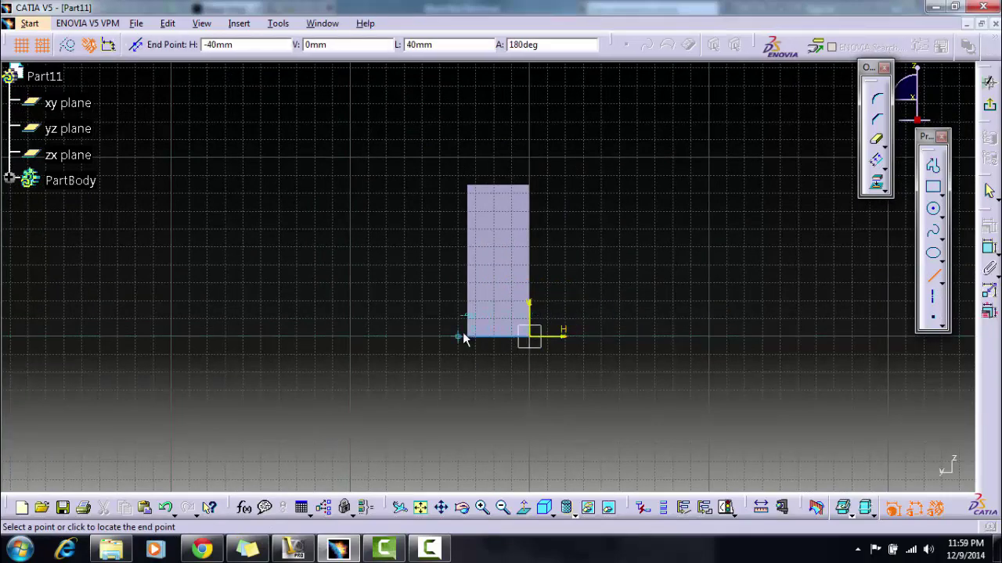
click(463, 334)
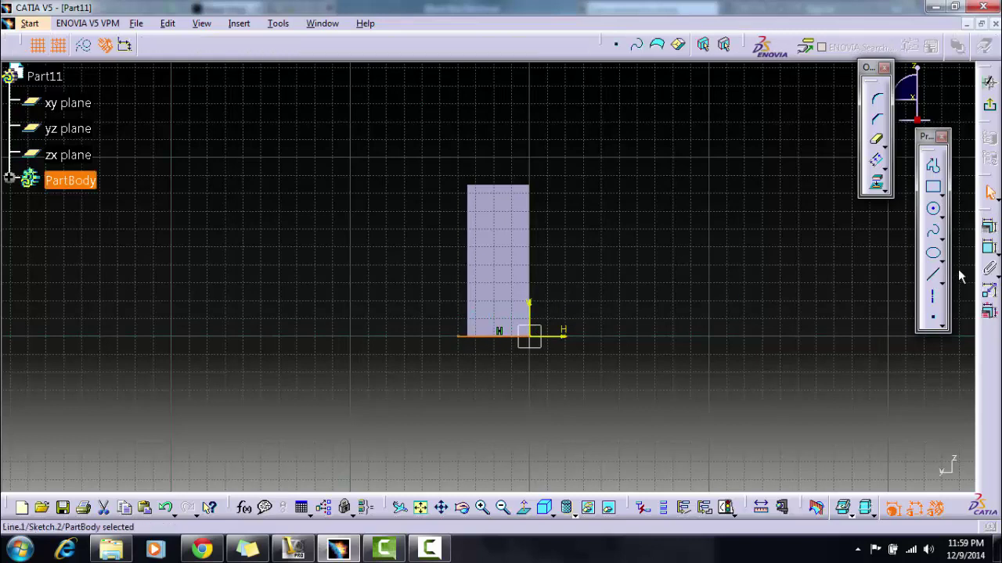
click(987, 250)
click(493, 337)
click(573, 382)
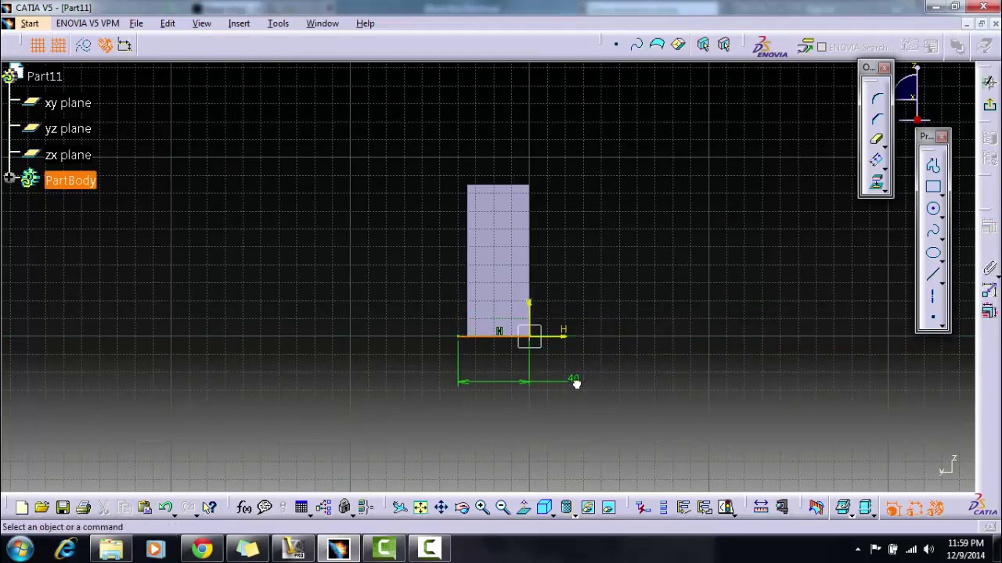
double_click(576, 381)
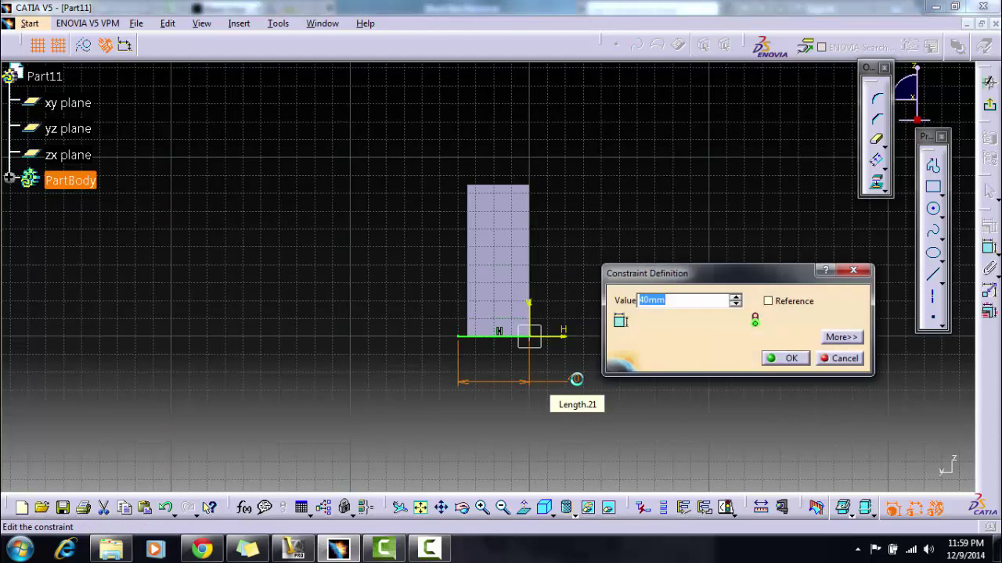
key(Return)
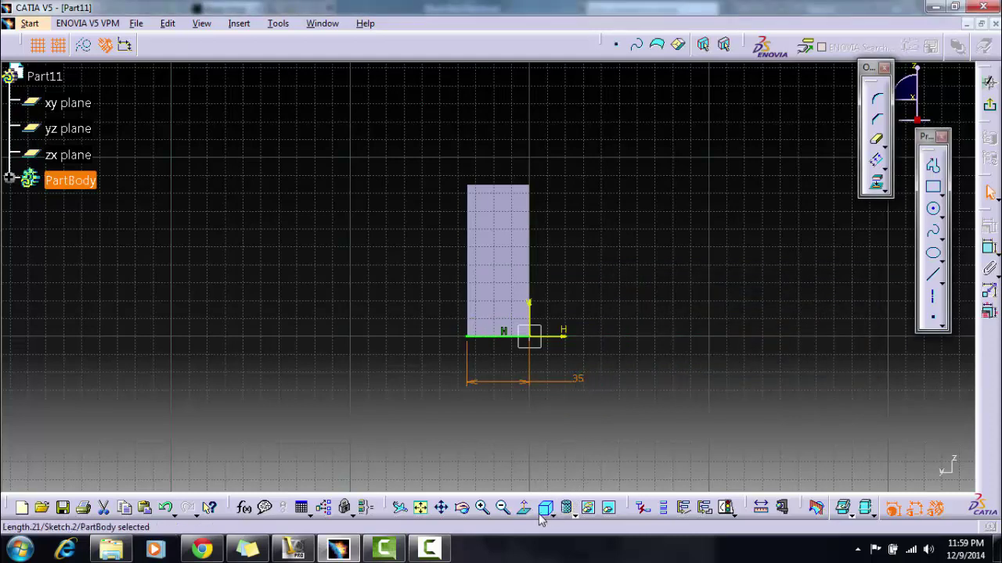
Sketch a vertical line up from the bottom line's free end along the face's side edge and dimension it to 85 mm.
click(932, 273)
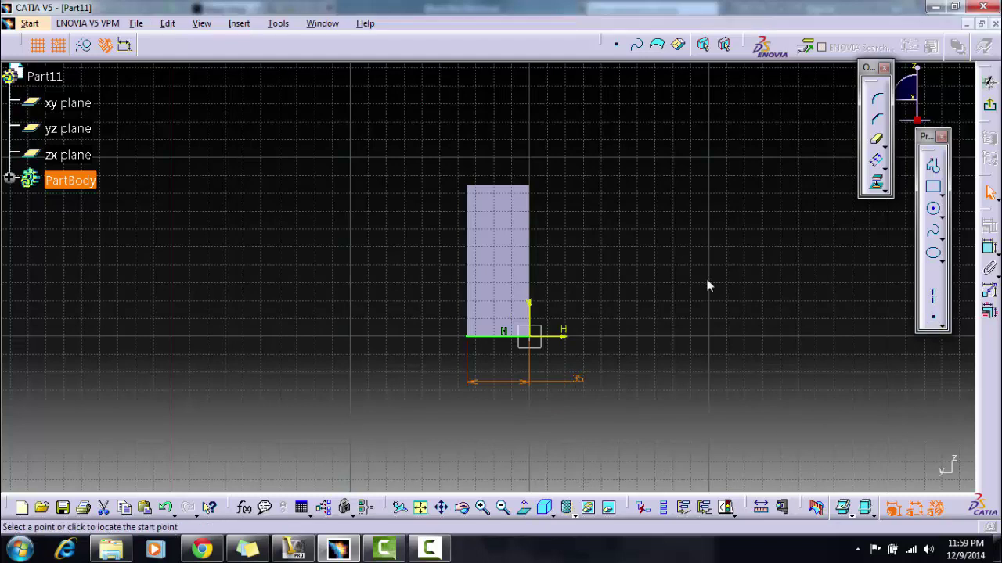
click(467, 337)
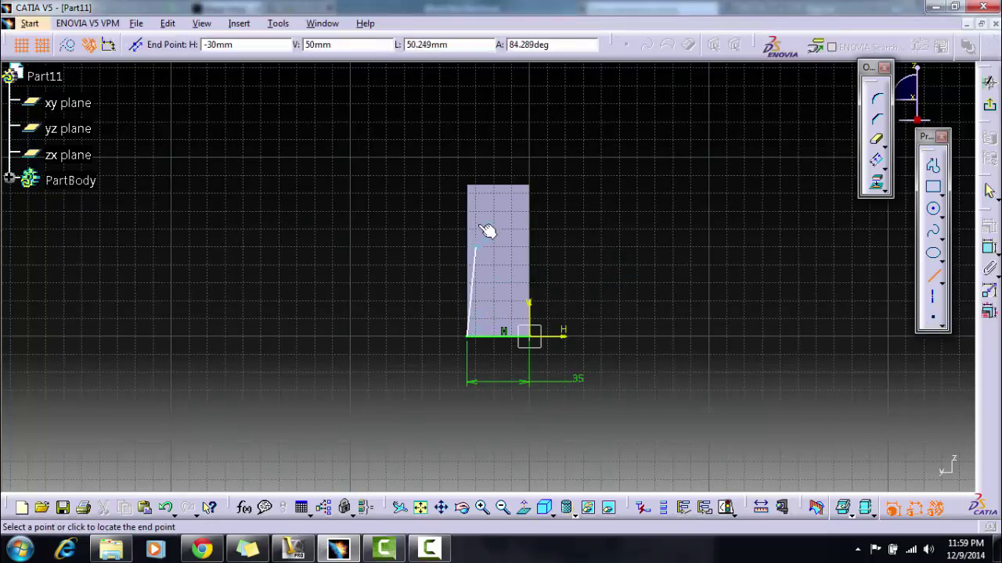
click(468, 162)
click(988, 248)
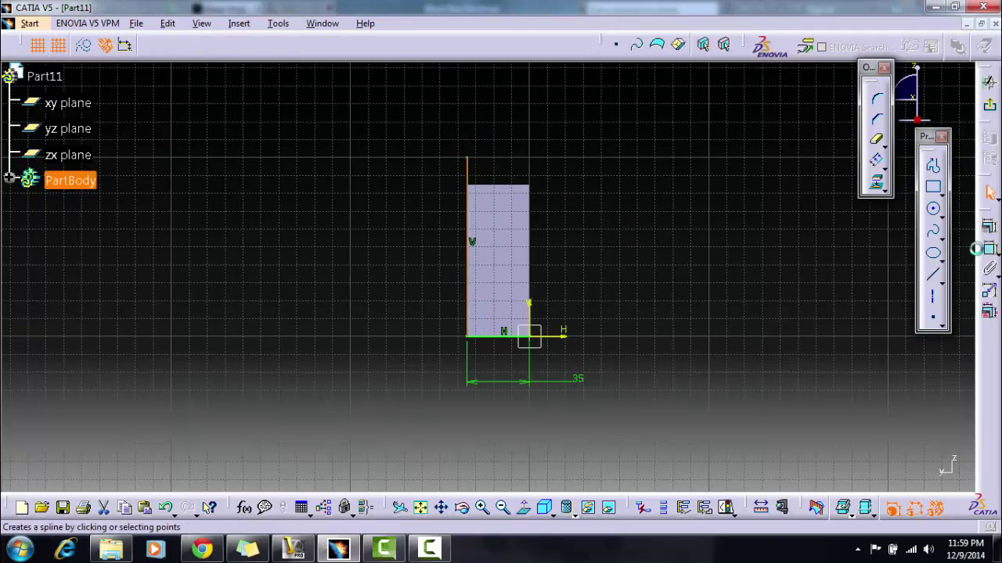
click(400, 263)
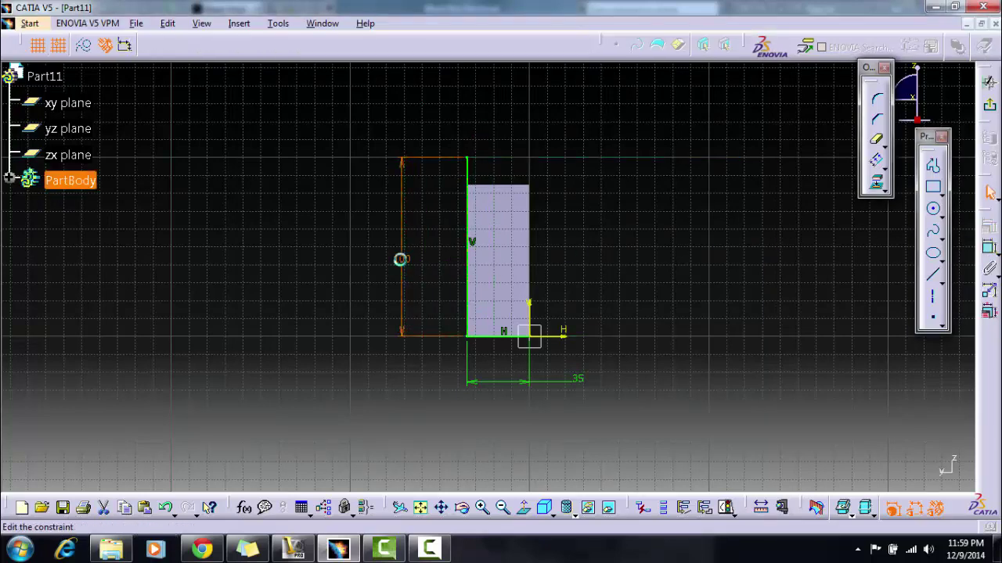
double_click(400, 260)
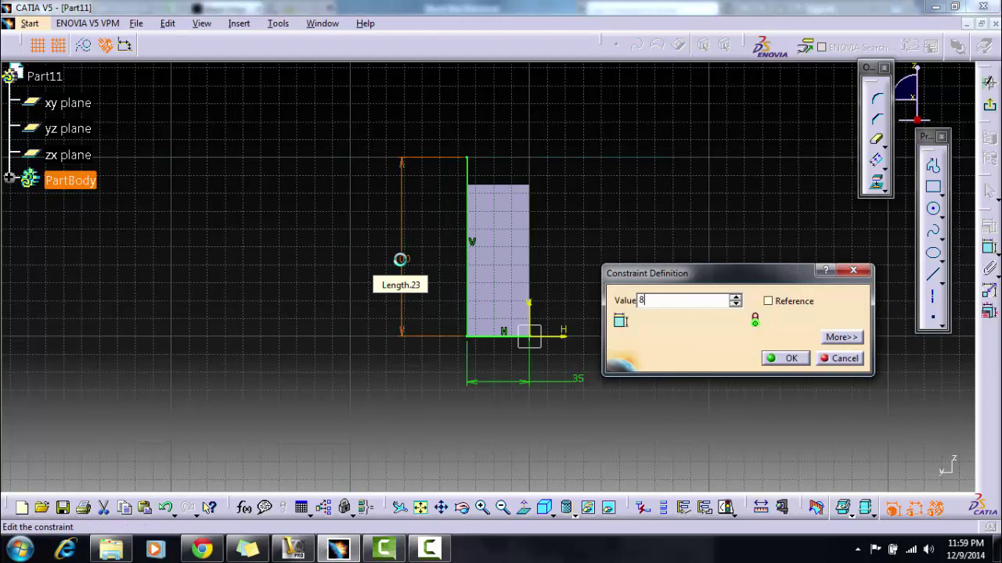
text(85mm)
key(Return)
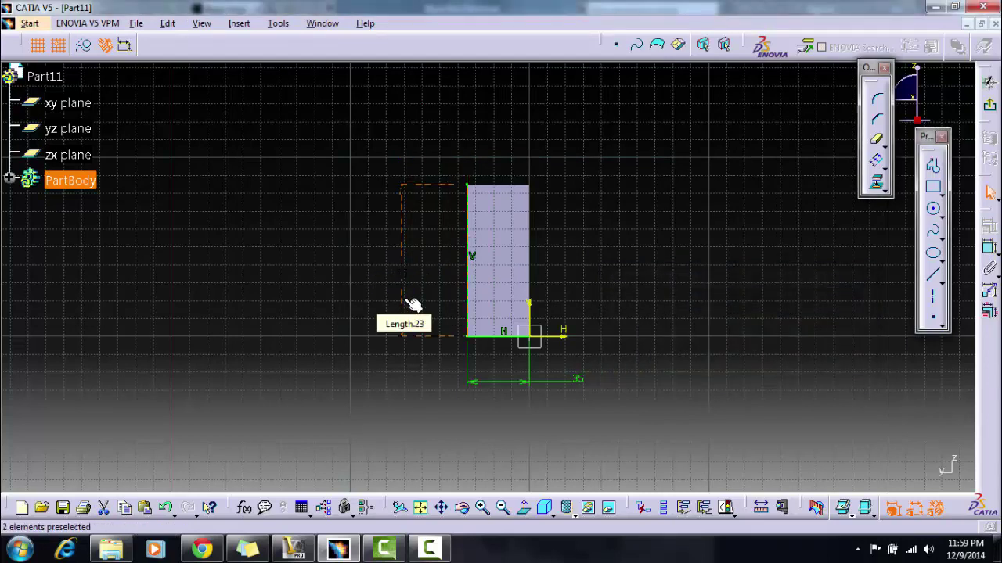
click(411, 299)
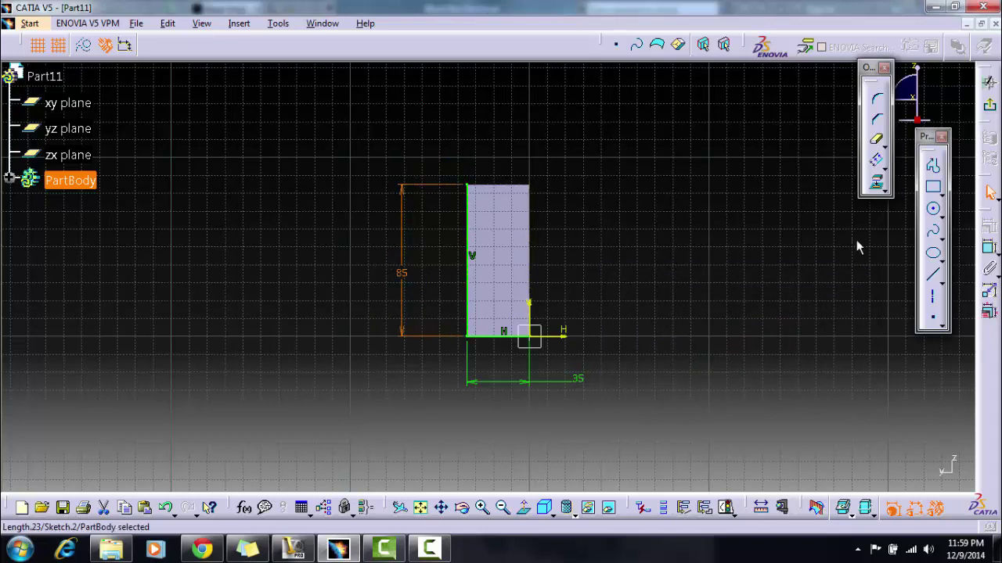
Sketch a horizontal line along the face's top edge from the vertical line's upper end and dimension its length to 15 mm.
click(932, 274)
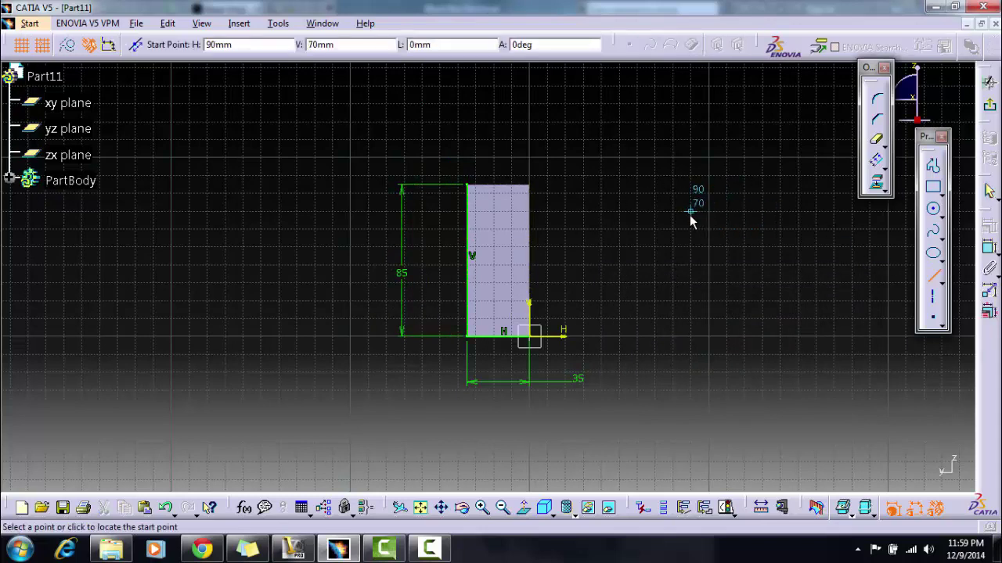
click(469, 186)
click(548, 186)
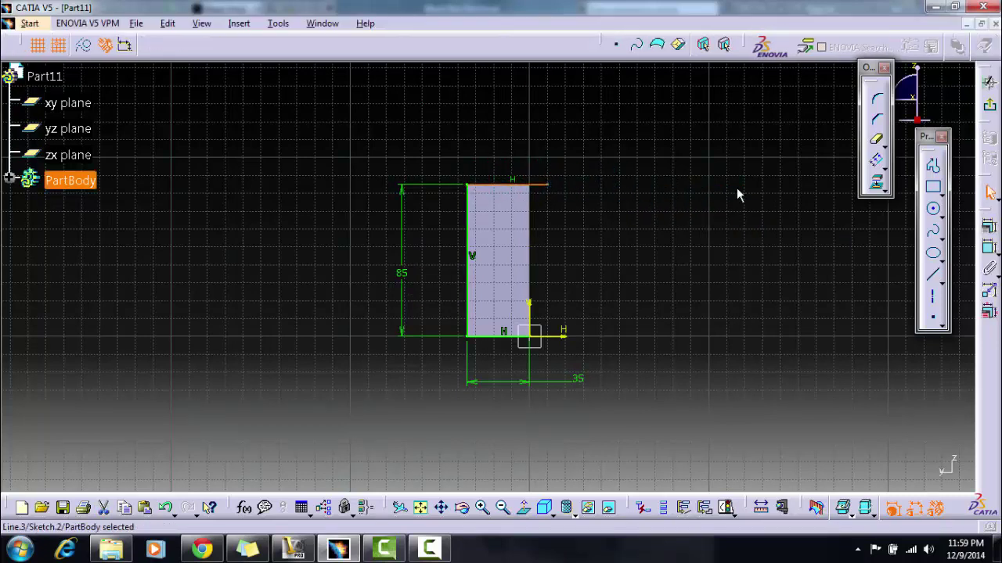
click(989, 248)
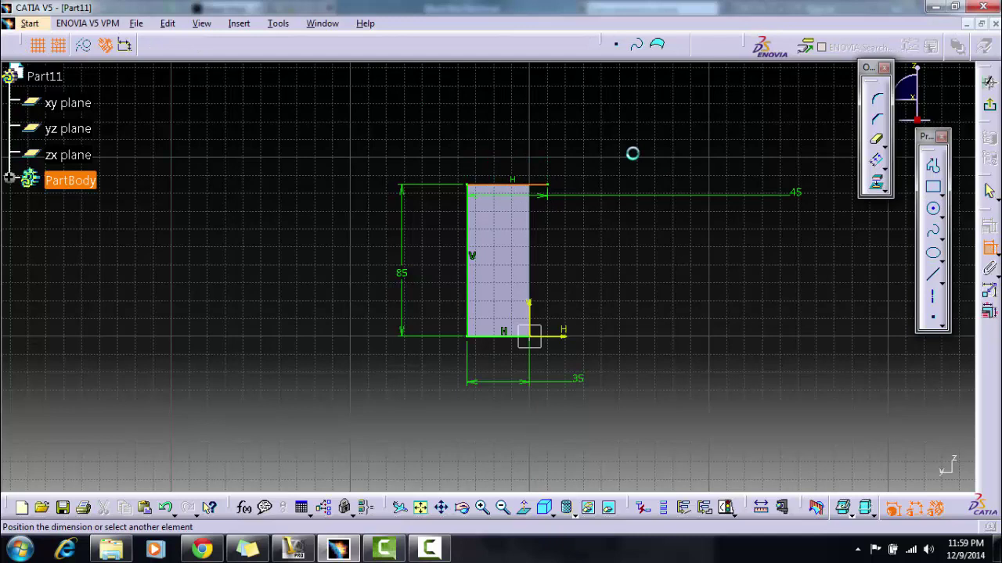
click(536, 136)
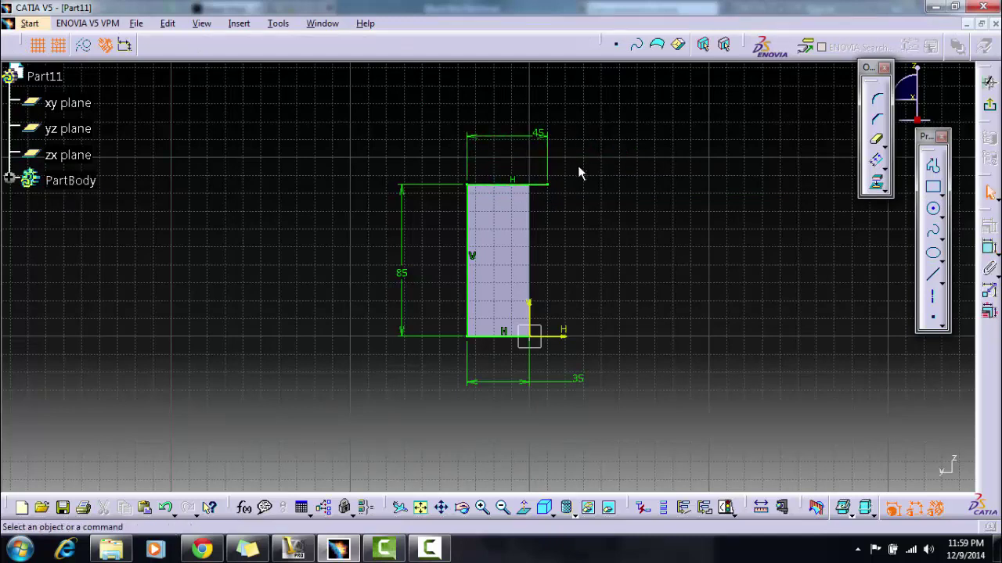
double_click(530, 136)
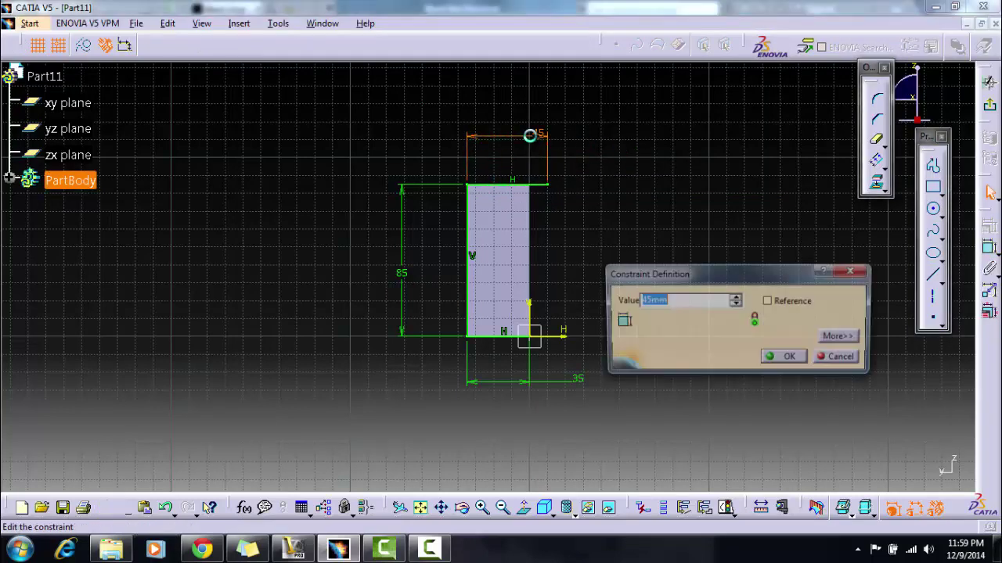
text(15)
key(Return)
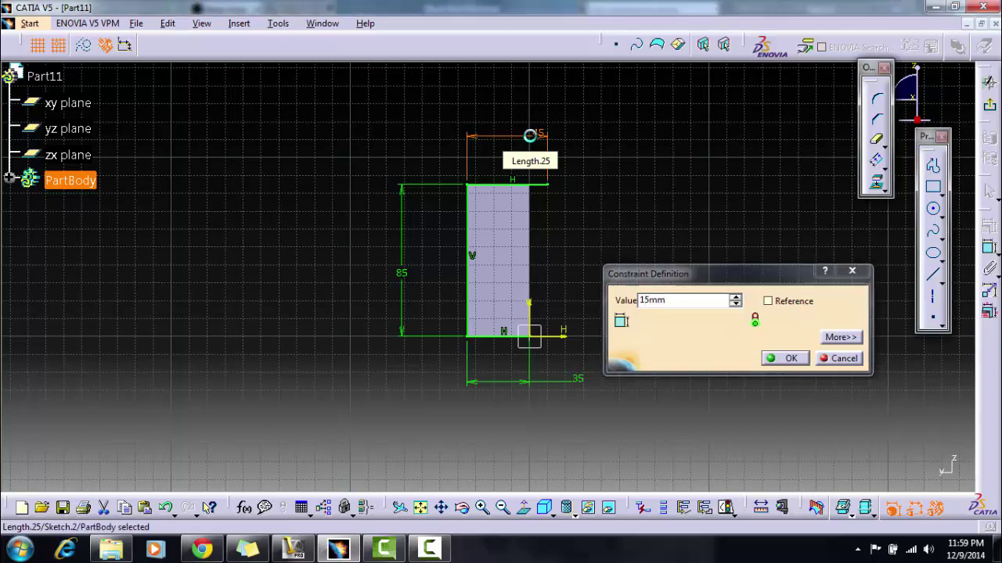
Delete the 85 mm vertical line and the 35 mm bottom line from the sketch.
click(468, 212)
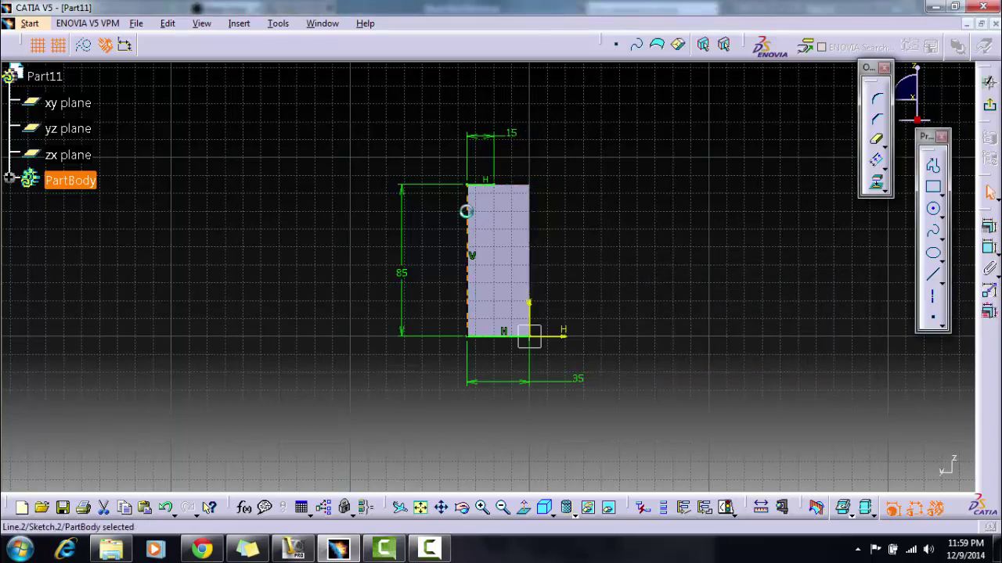
key(Delete)
click(487, 338)
key(Delete)
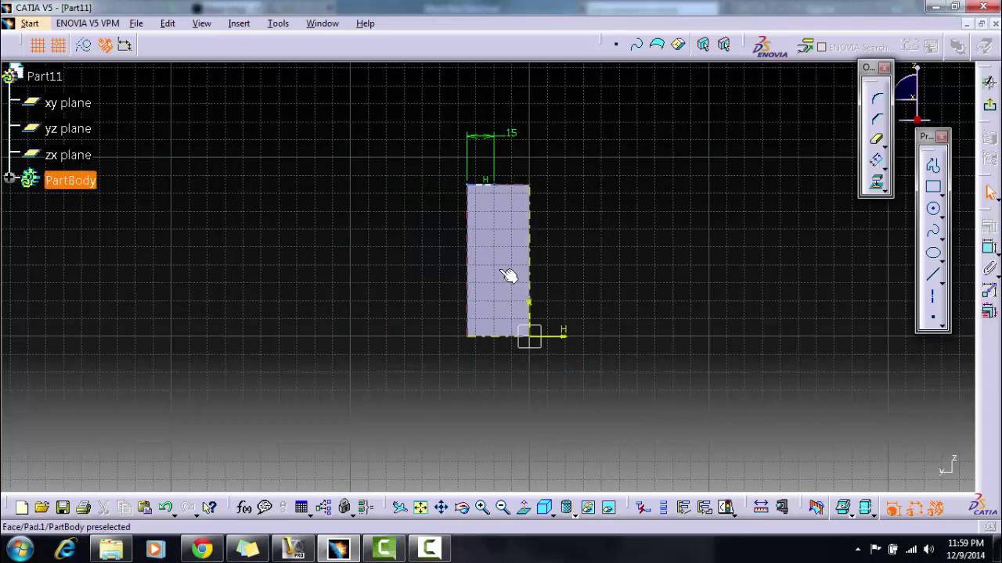
Sketch a vertical line down from the 15 mm line's free end, dimension it to 20 mm, and remove that dimension.
mouse_move(508, 275)
middle_down()
mouse_move(485, 176)
mouse_move(509, 132)
mouse_move(511, 228)
mouse_move(568, 241)
middle_up()
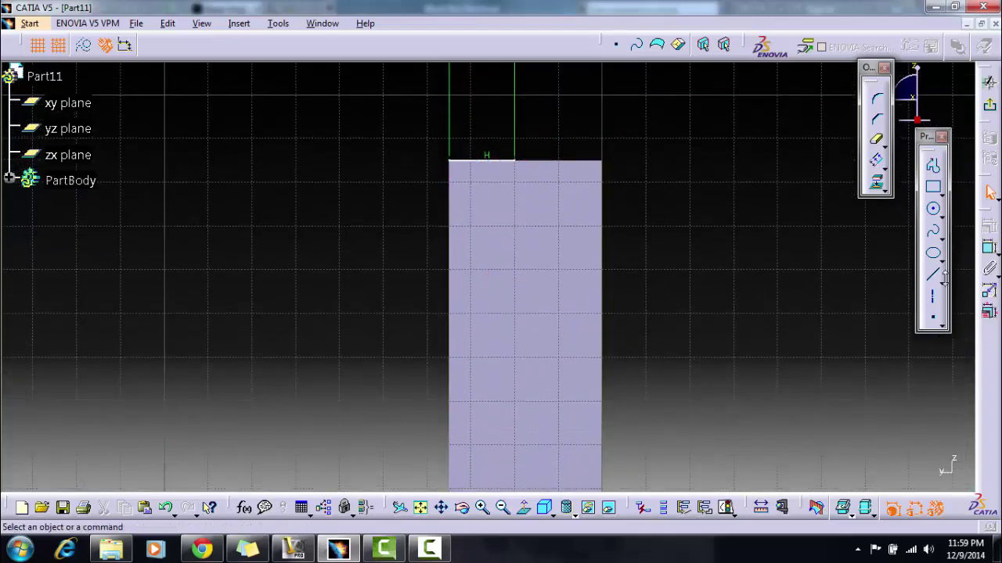
click(522, 169)
click(525, 271)
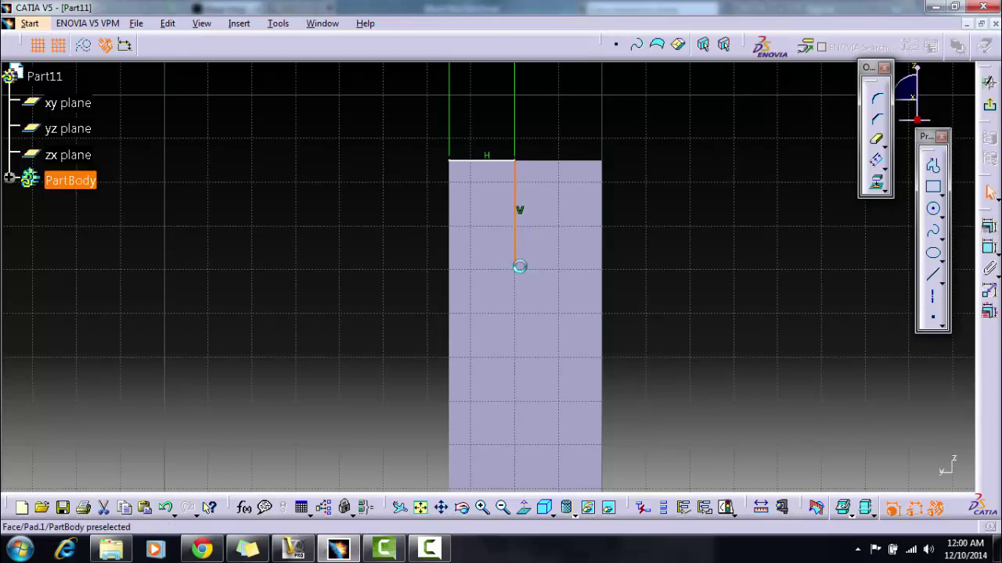
click(990, 247)
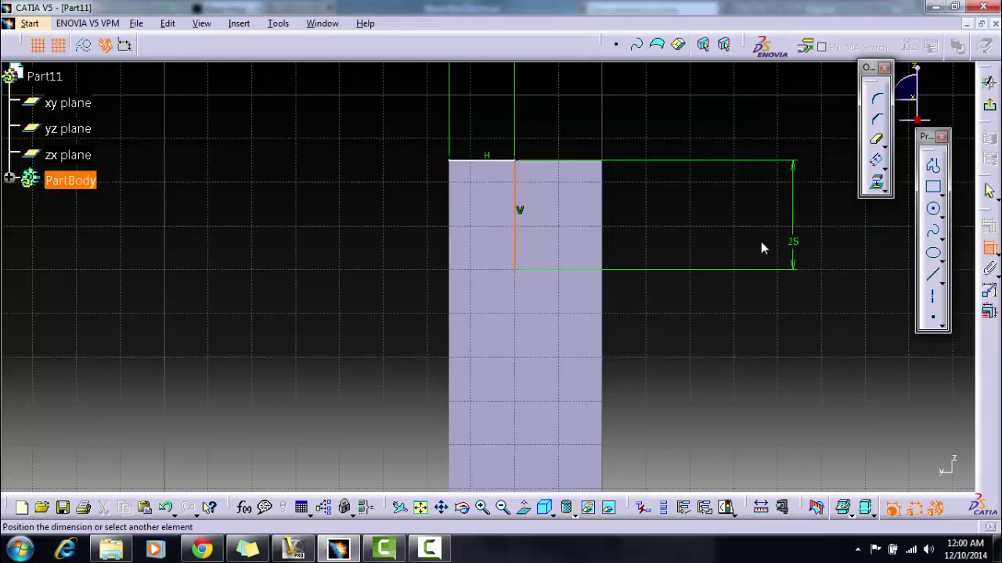
click(736, 224)
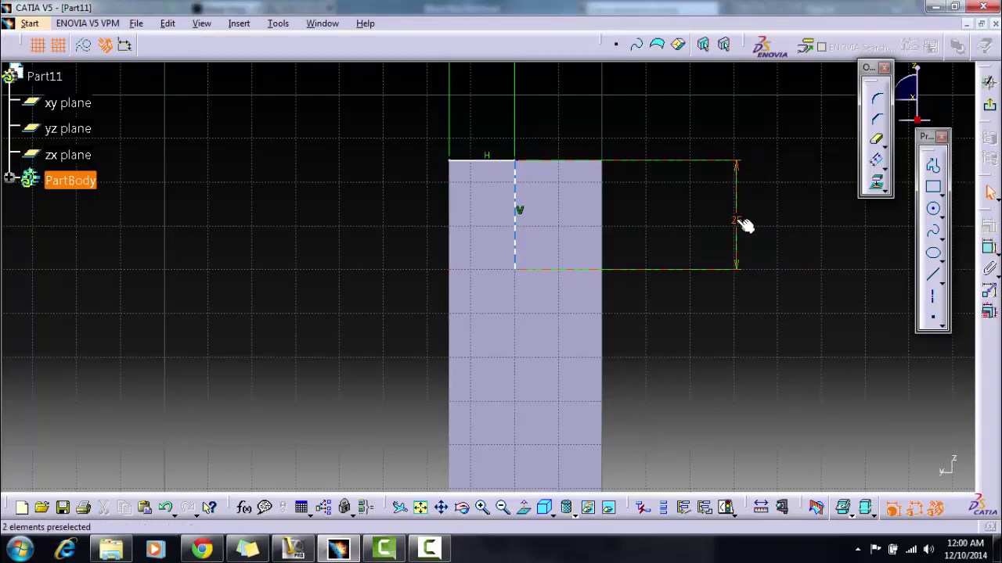
double_click(736, 219)
text(2)
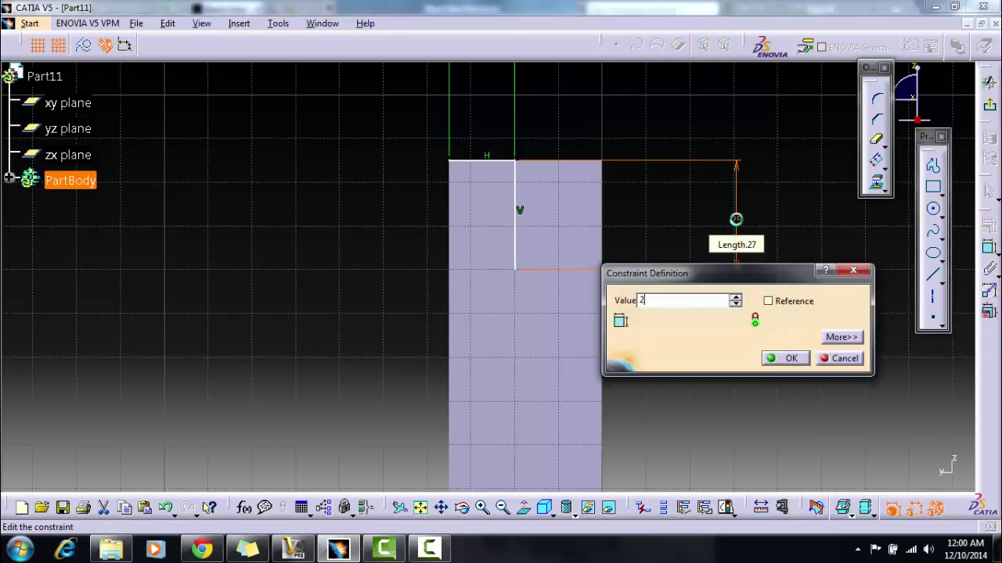
text(0mm)
click(790, 358)
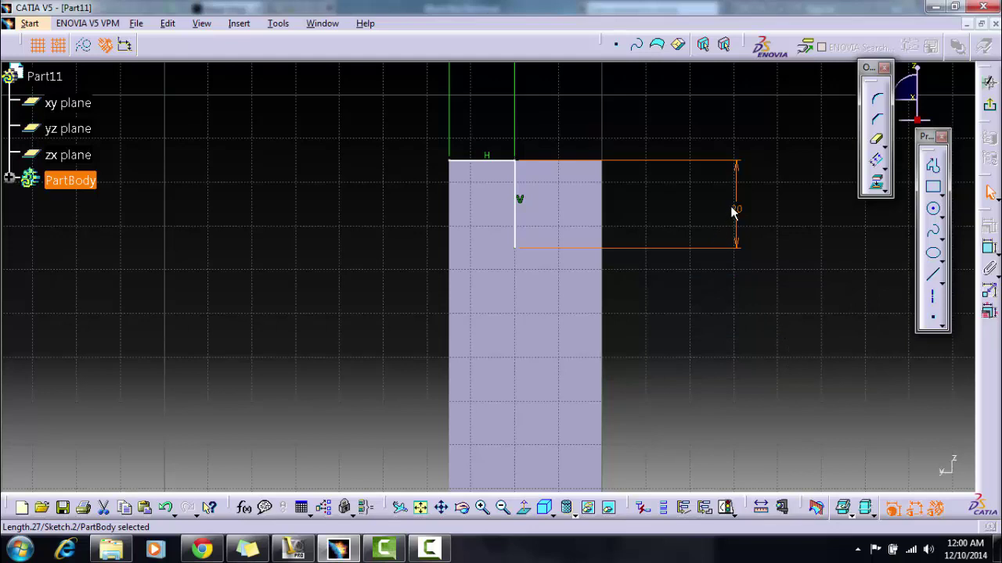
key(Delete)
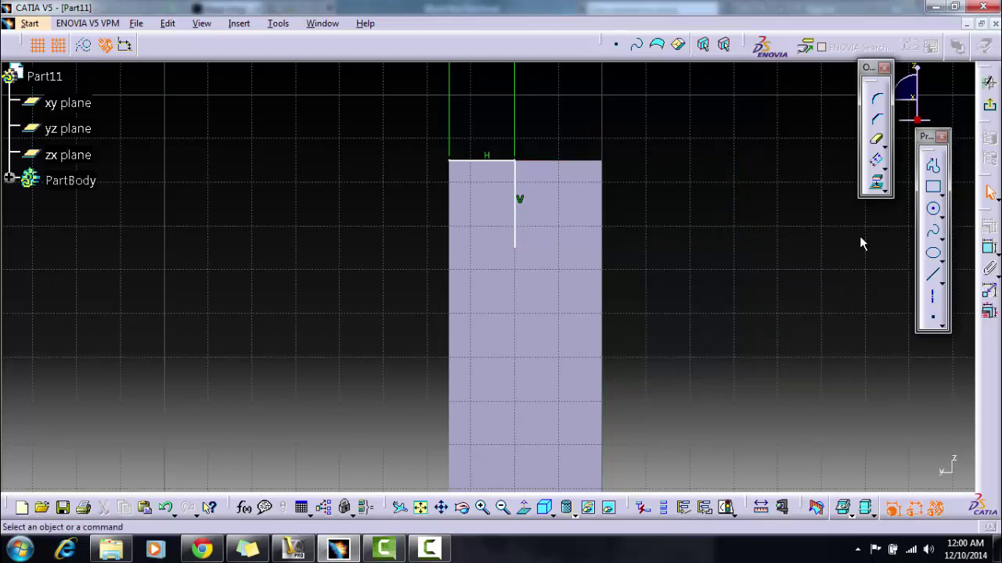
Sketch a circle centred on the vertical line's lower end and dimension its diameter to 2 mm.
click(933, 208)
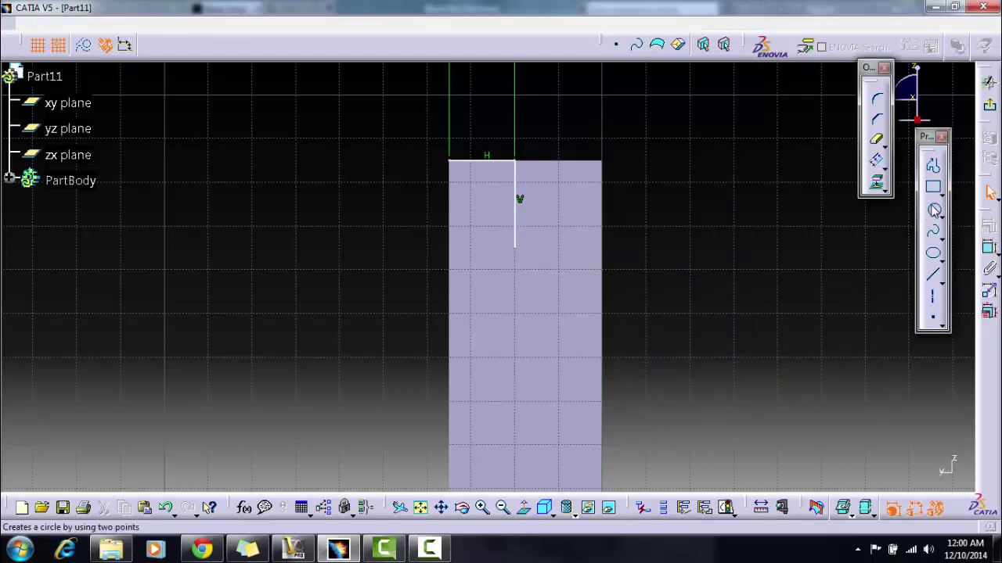
click(515, 247)
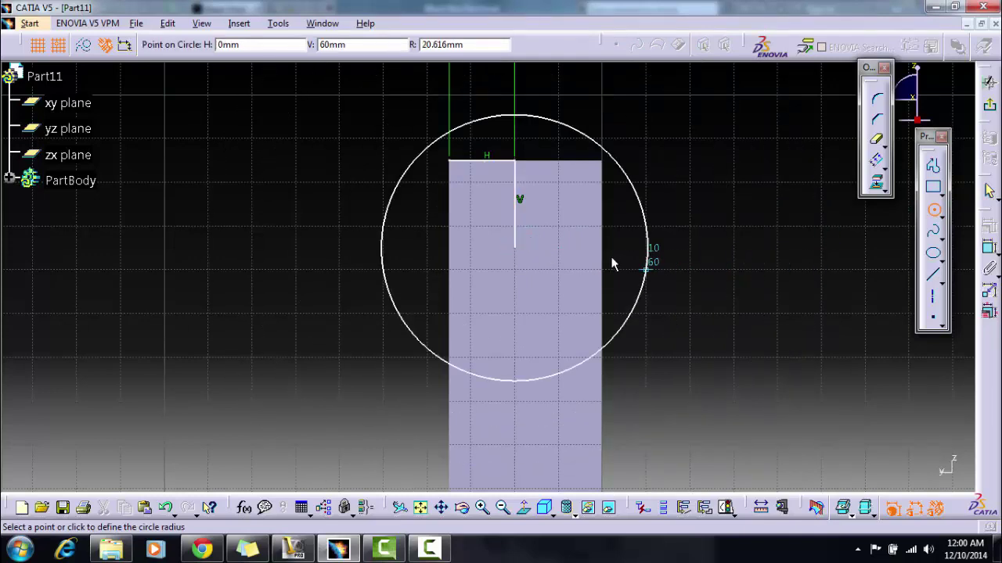
click(561, 260)
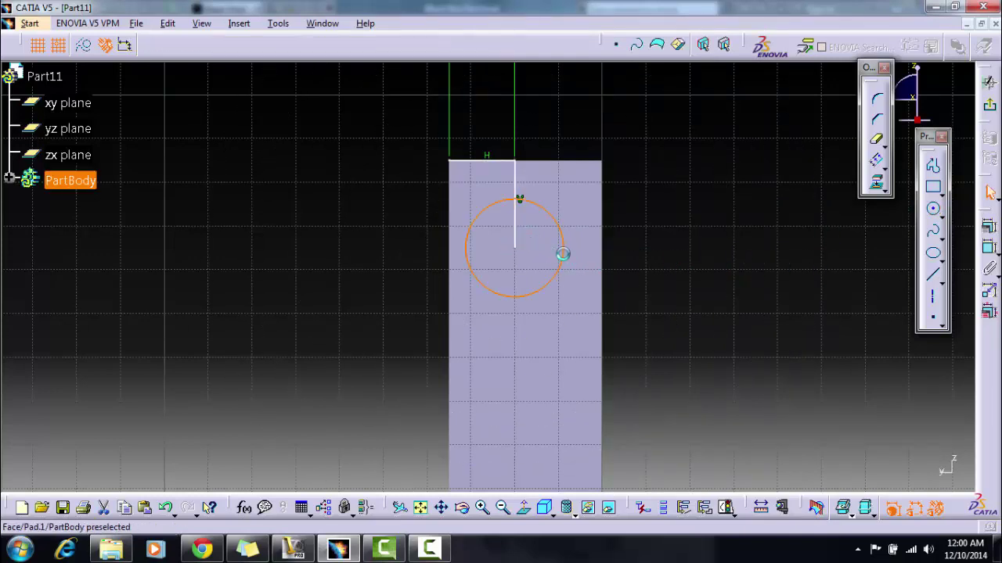
click(987, 249)
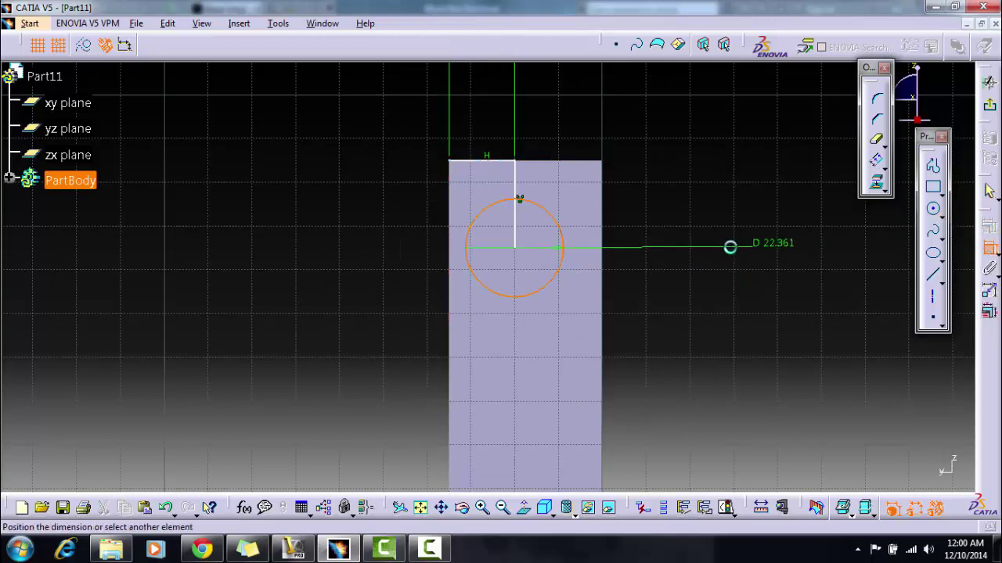
click(726, 251)
click(730, 245)
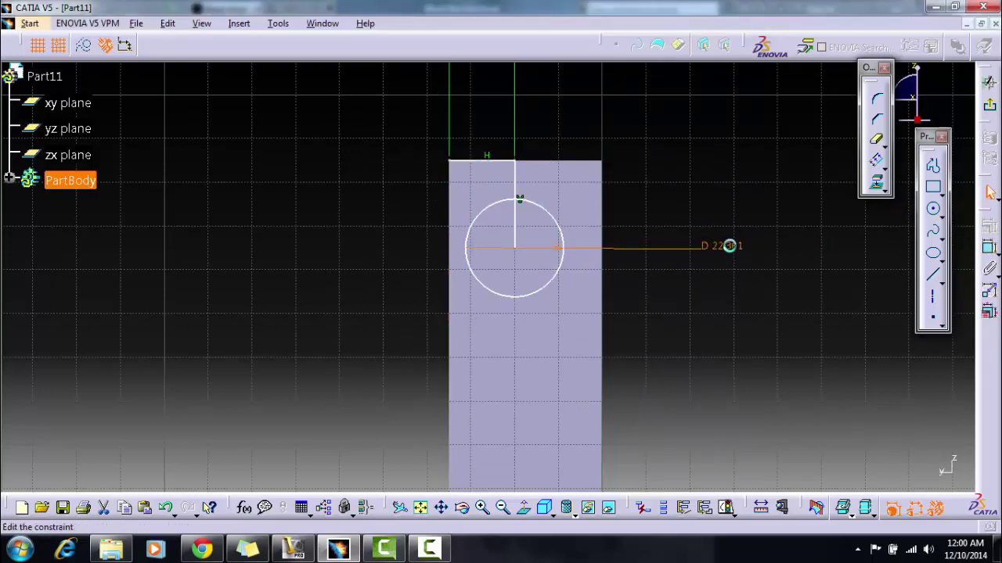
double_click(730, 245)
text(2)
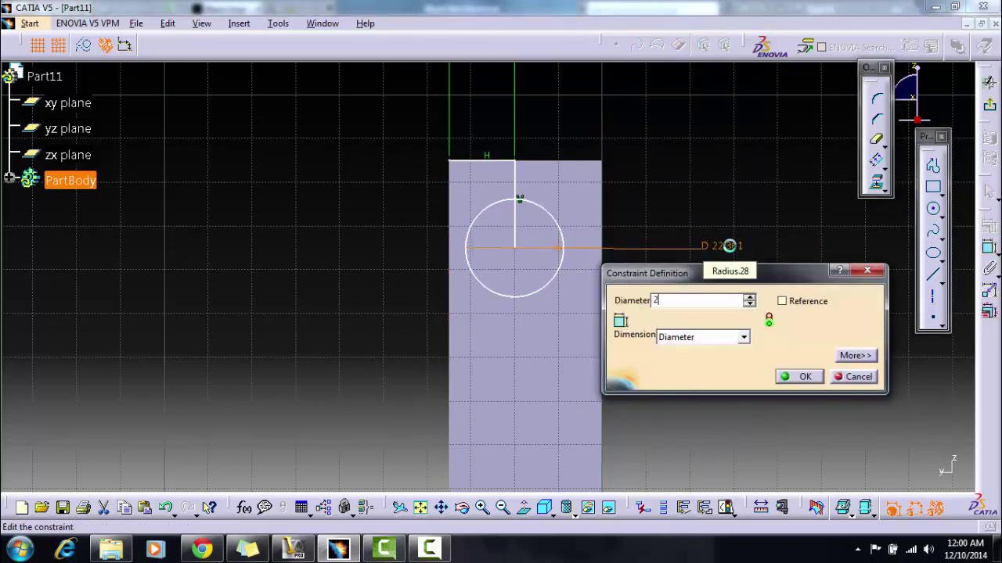
click(795, 377)
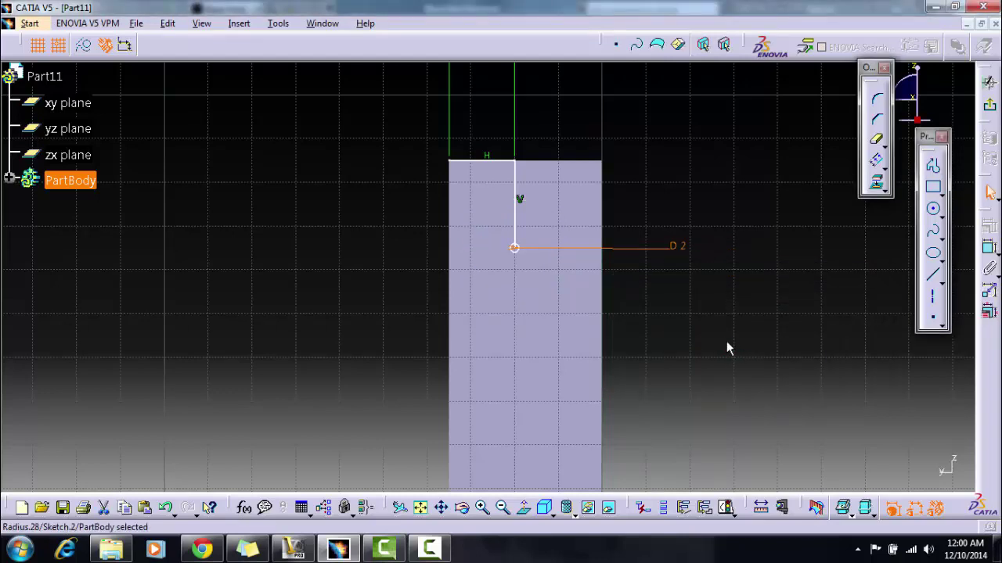
Delete the horizontal and vertical locating lines, keeping only the dimensioned circle in the sketch.
click(465, 163)
key(Delete)
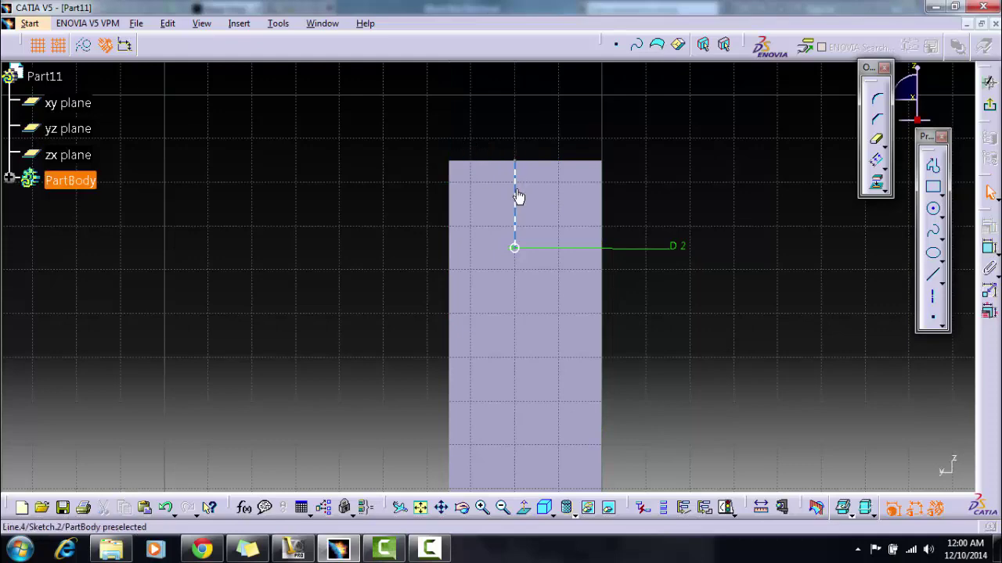
click(514, 197)
key(Delete)
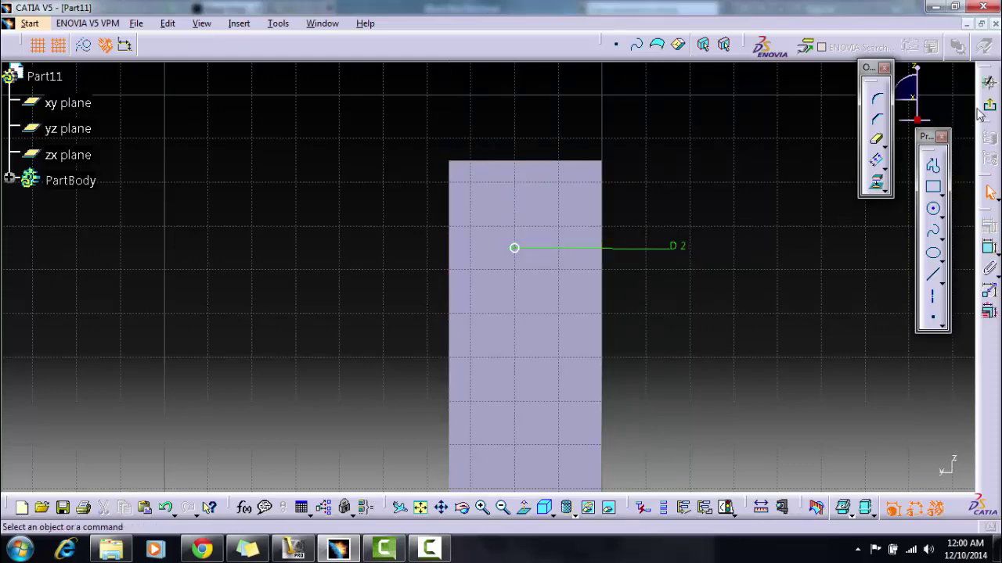
Exit the sketch and cut the circle into the end face as a pocket 3 mm deep.
mouse_move(693, 367)
middle_down()
mouse_move(670, 310)
mouse_move(662, 327)
mouse_move(671, 346)
middle_up()
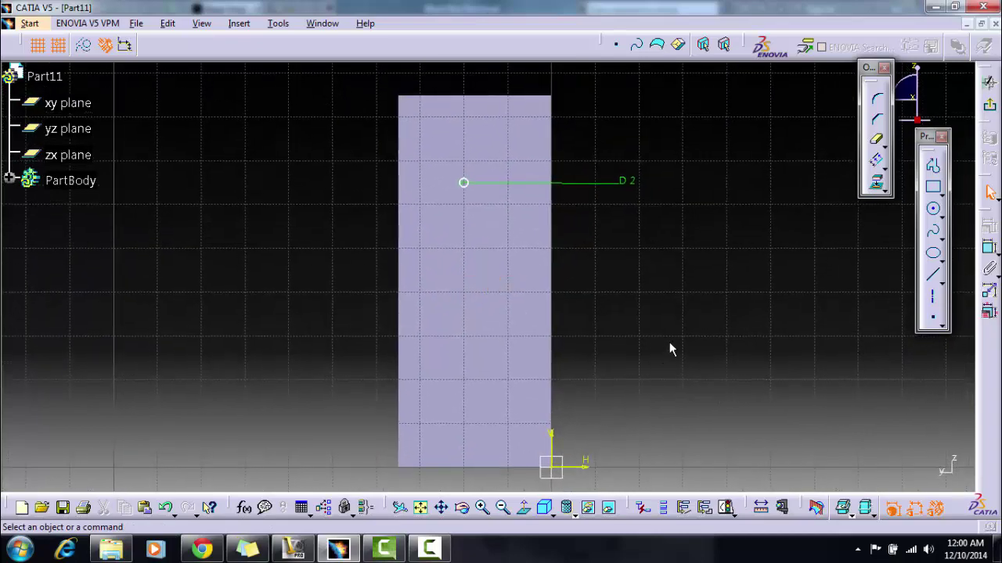
click(991, 106)
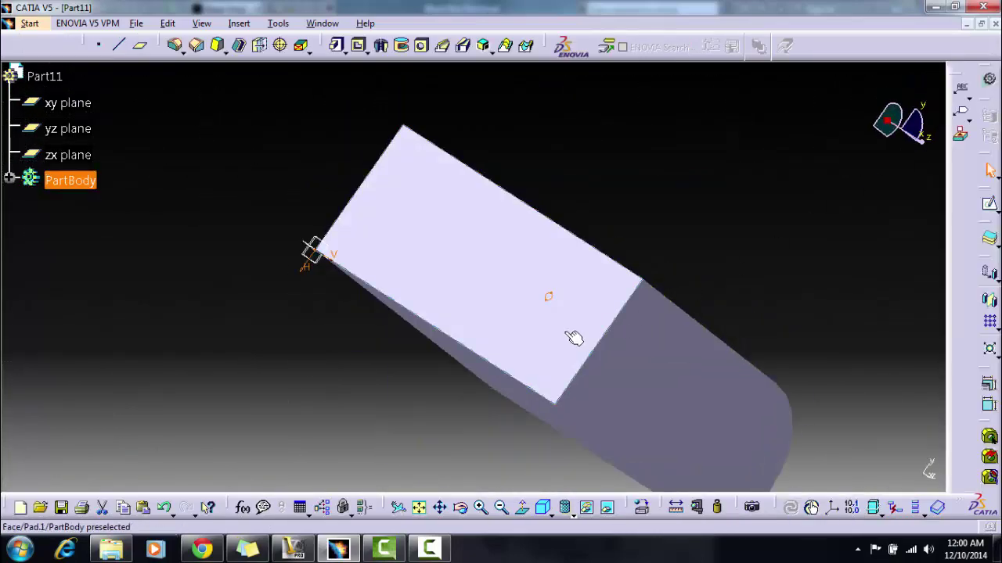
click(360, 47)
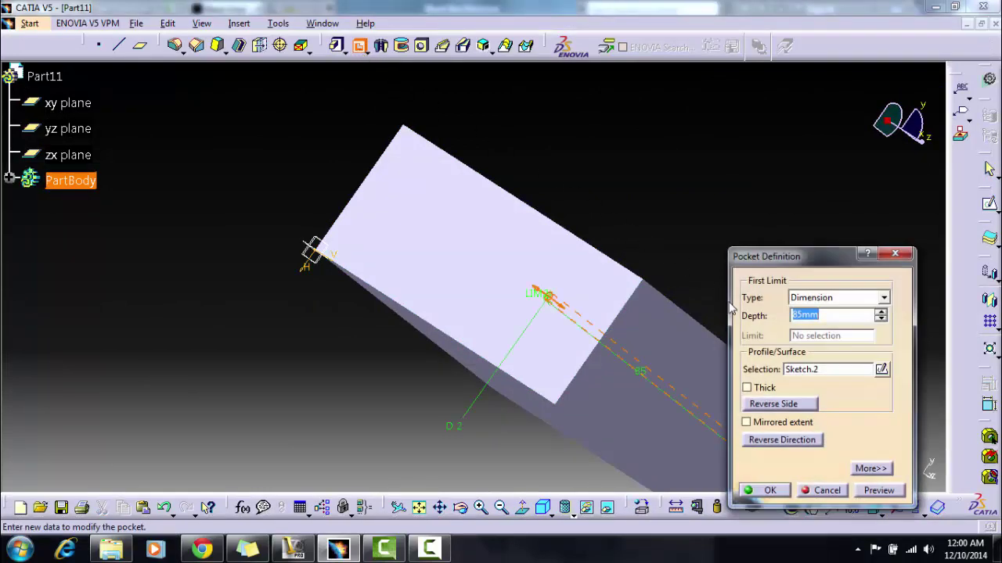
text(5)
click(879, 494)
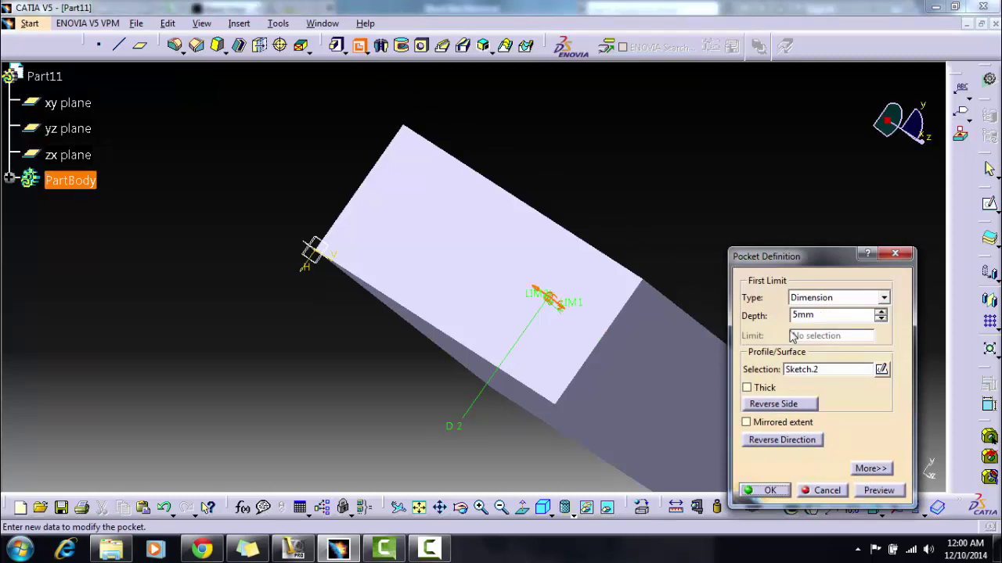
drag(811, 314, 753, 317)
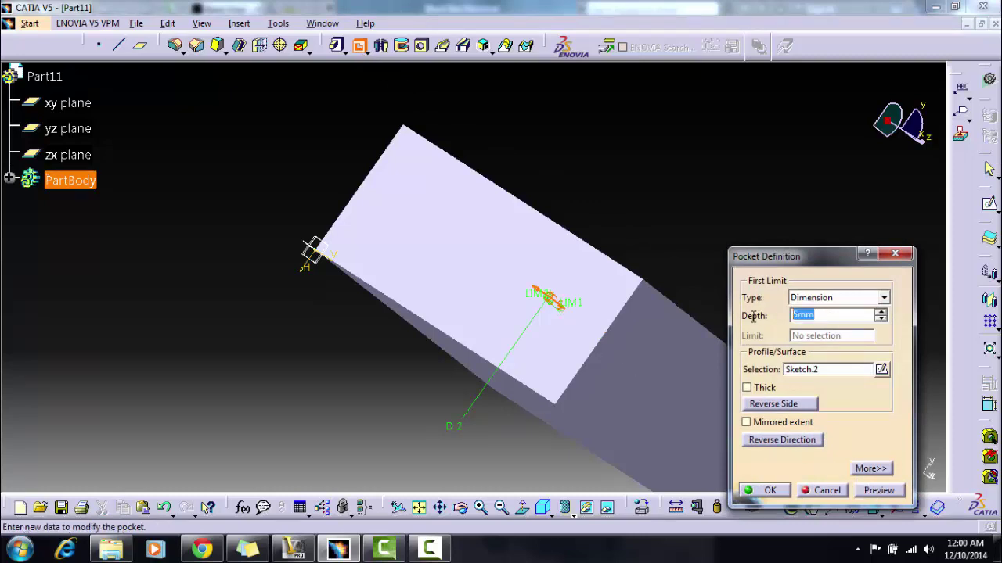
click(876, 500)
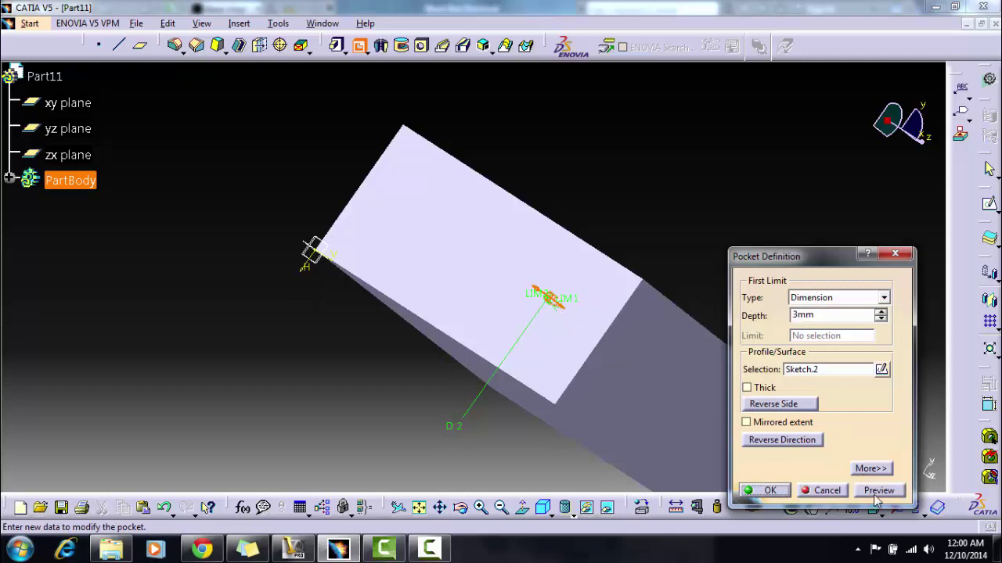
click(761, 491)
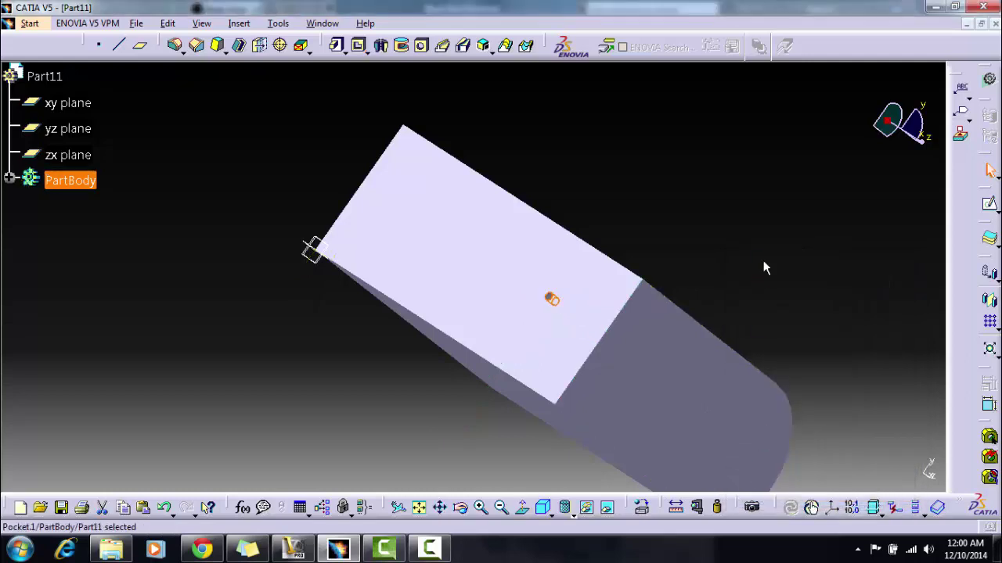
click(764, 264)
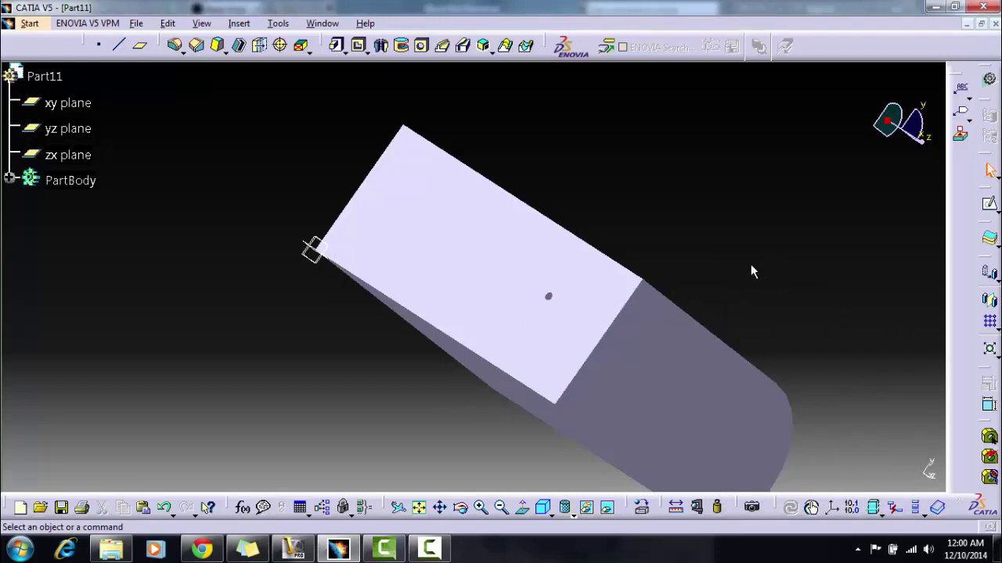
Edit the circular pocket's definition and set its depth to 2 mm.
click(6, 177)
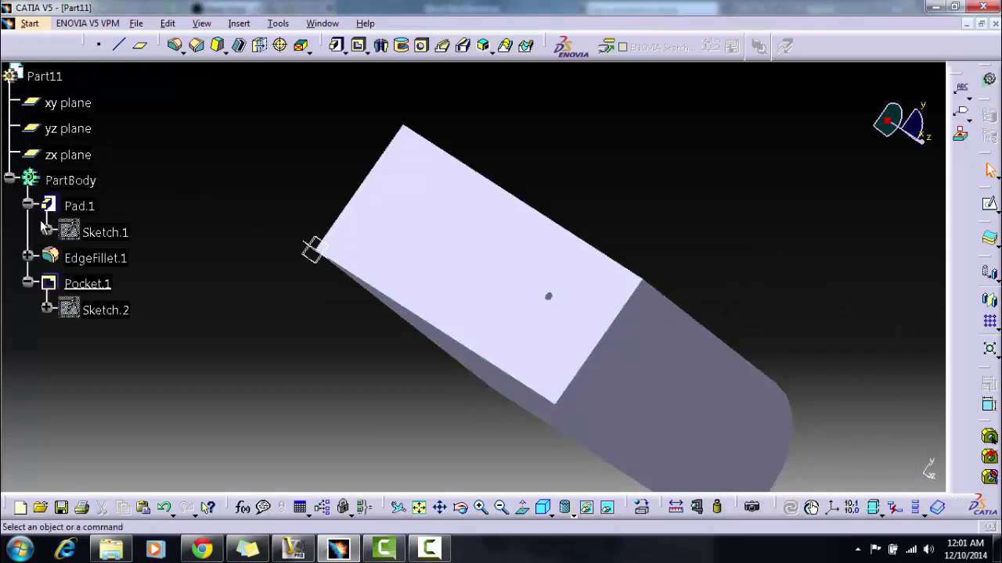
double_click(84, 284)
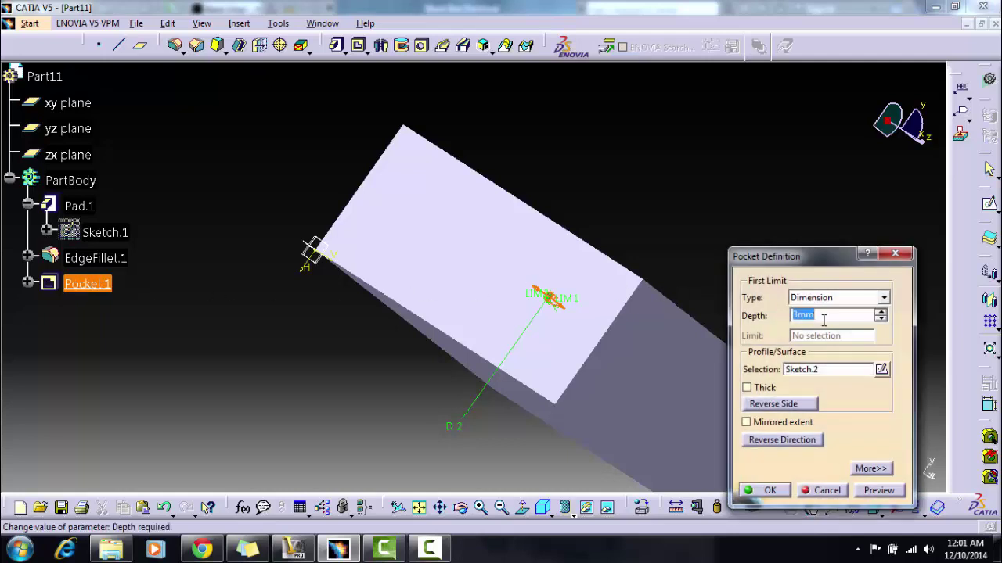
text(2mm)
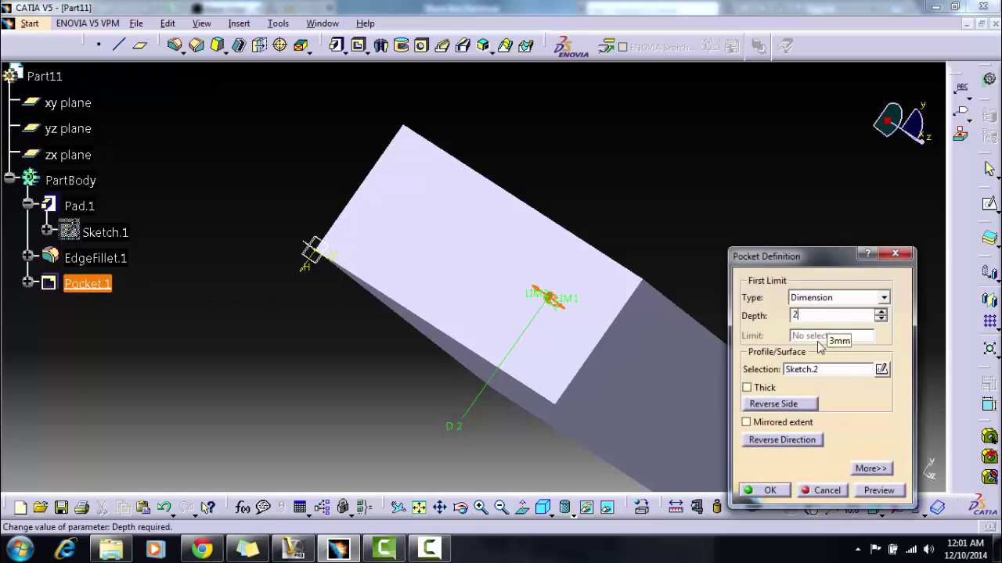
click(770, 490)
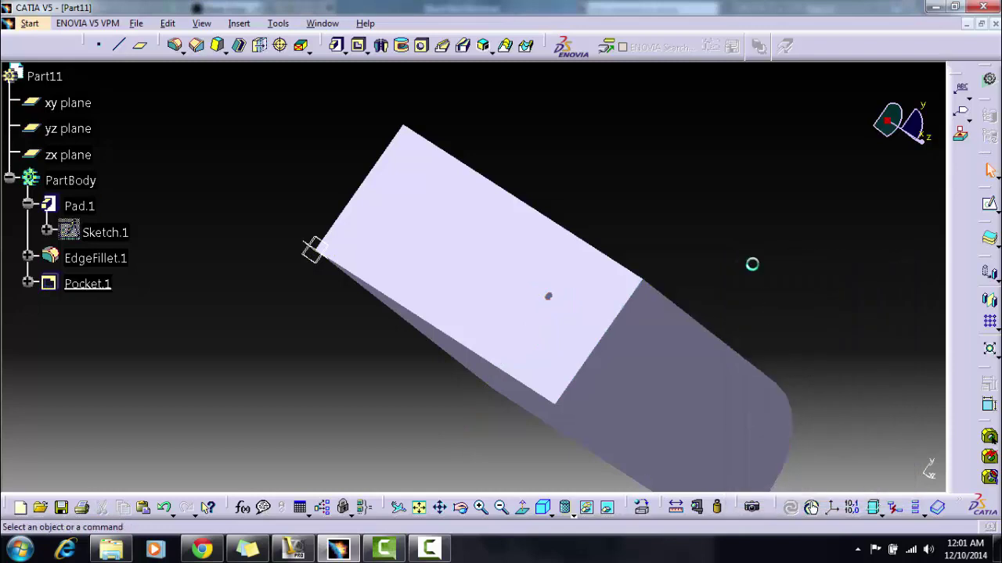
Show the whole block in isometric view.
click(460, 507)
drag(449, 429, 578, 444)
click(543, 508)
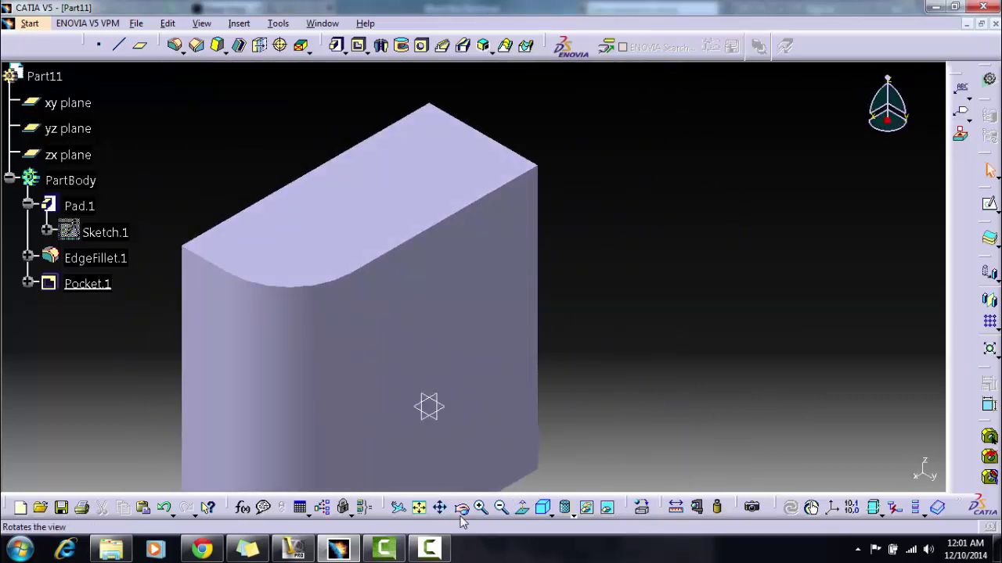
click(420, 507)
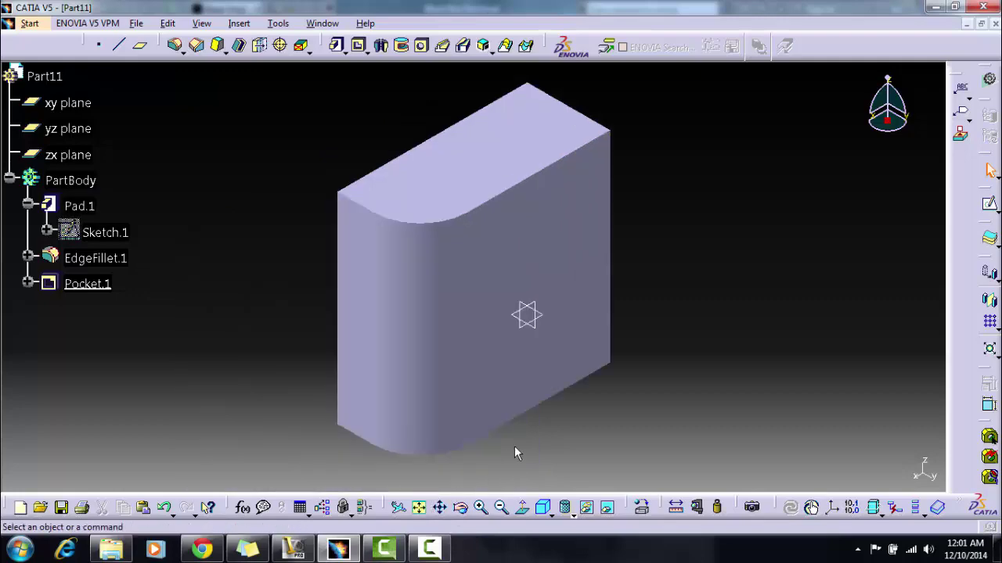